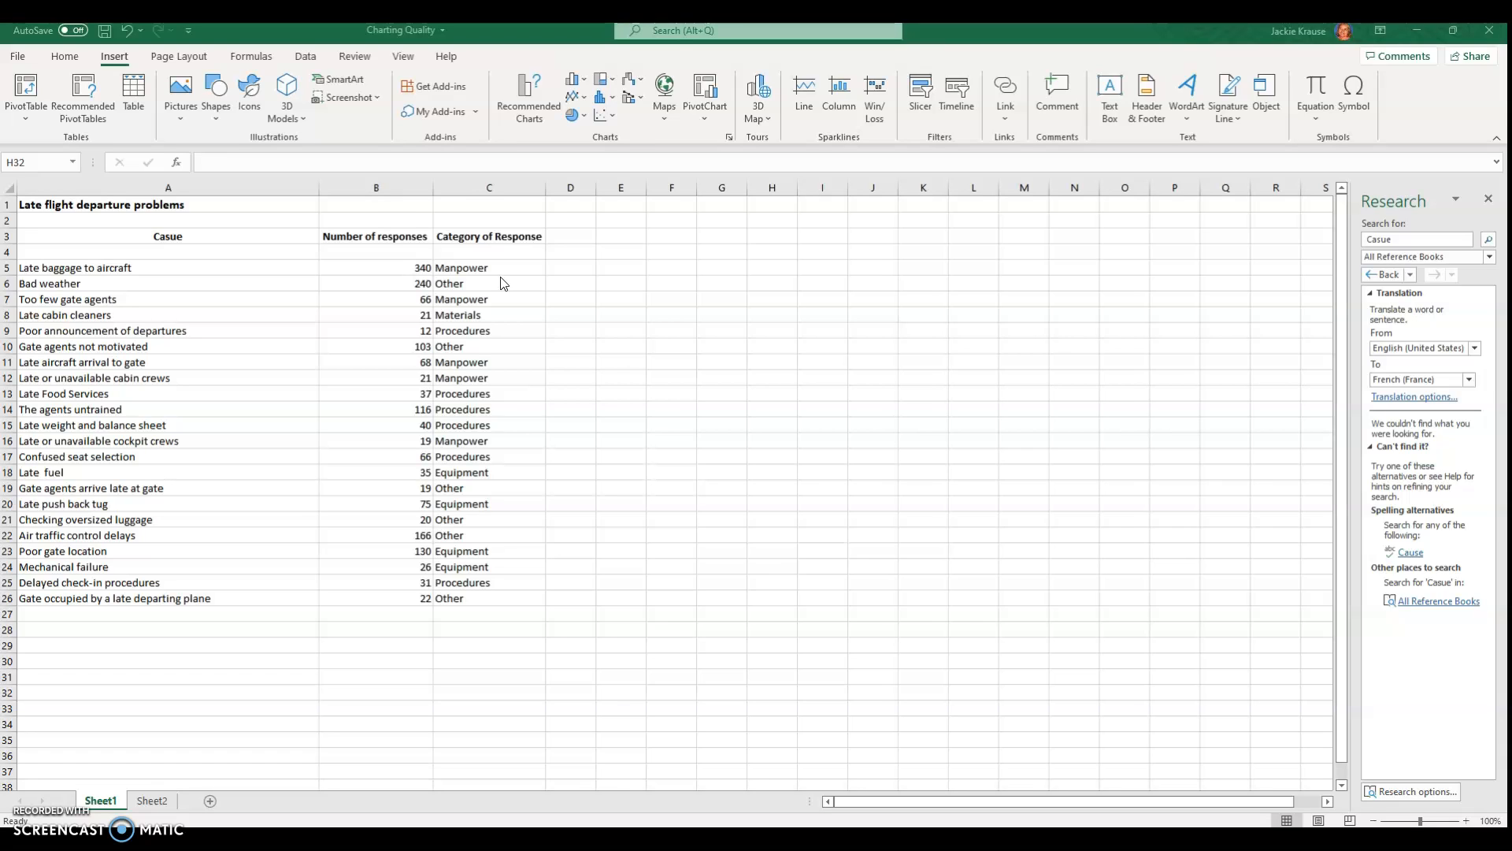
Copy the Number of responses and Category of Response columns (B3:C26) into a new sheet starting at cell A3
left_click(167, 238)
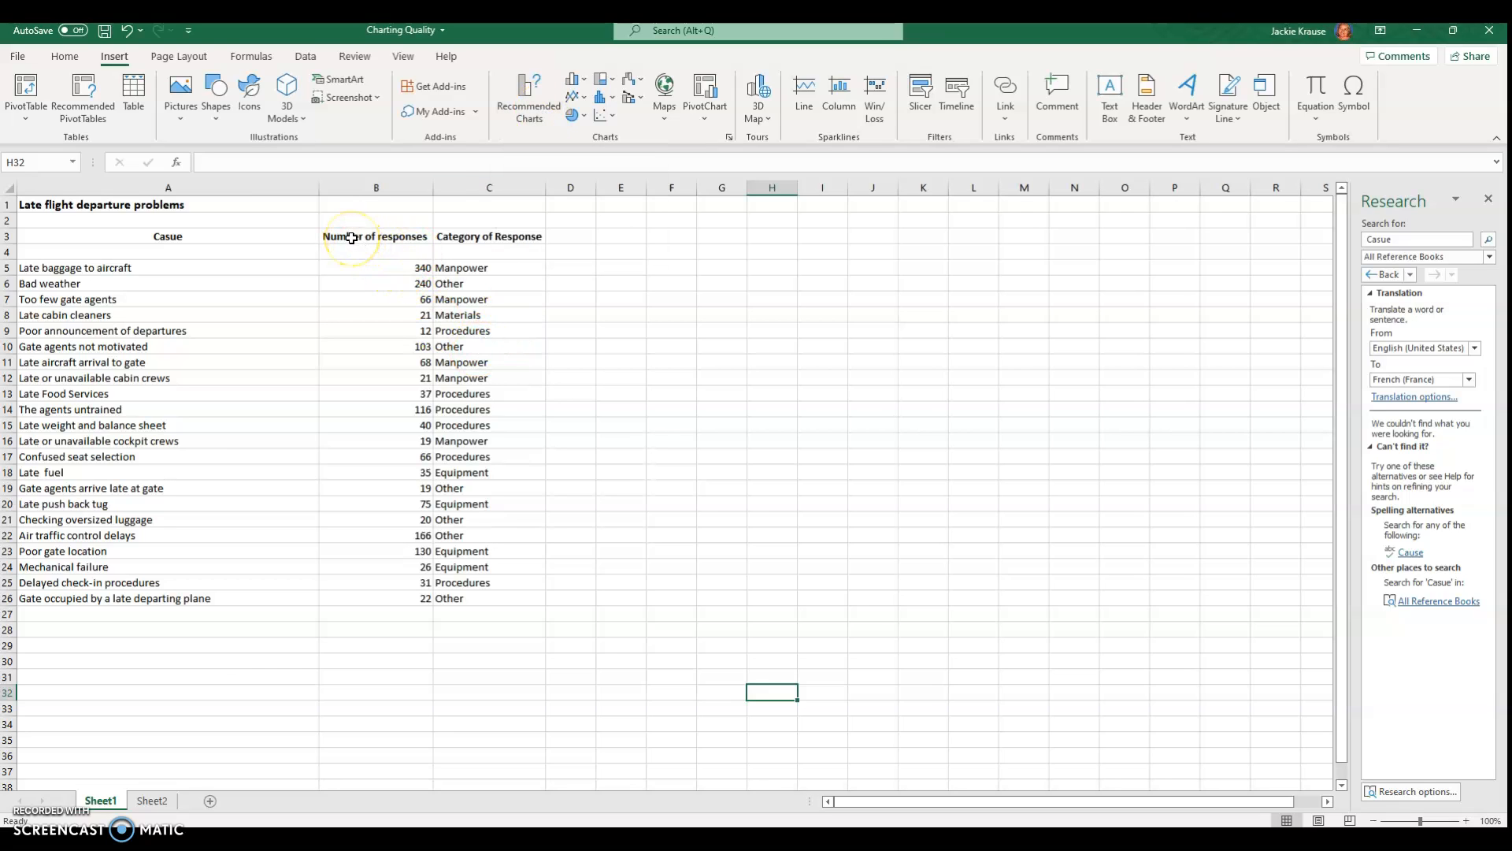
left_click_drag(351, 238, 531, 597)
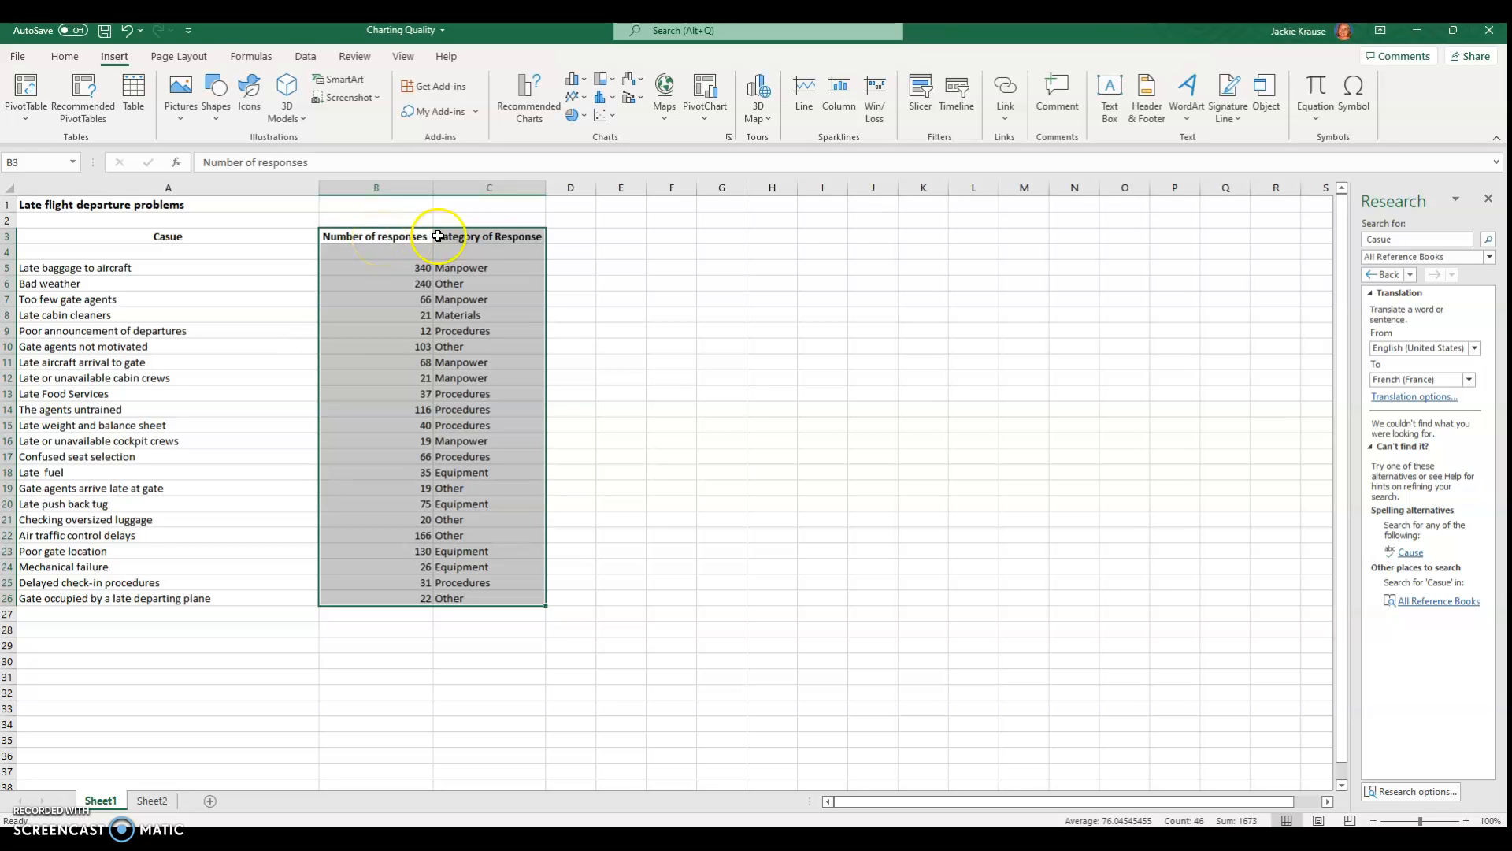
key("ctrl+c")
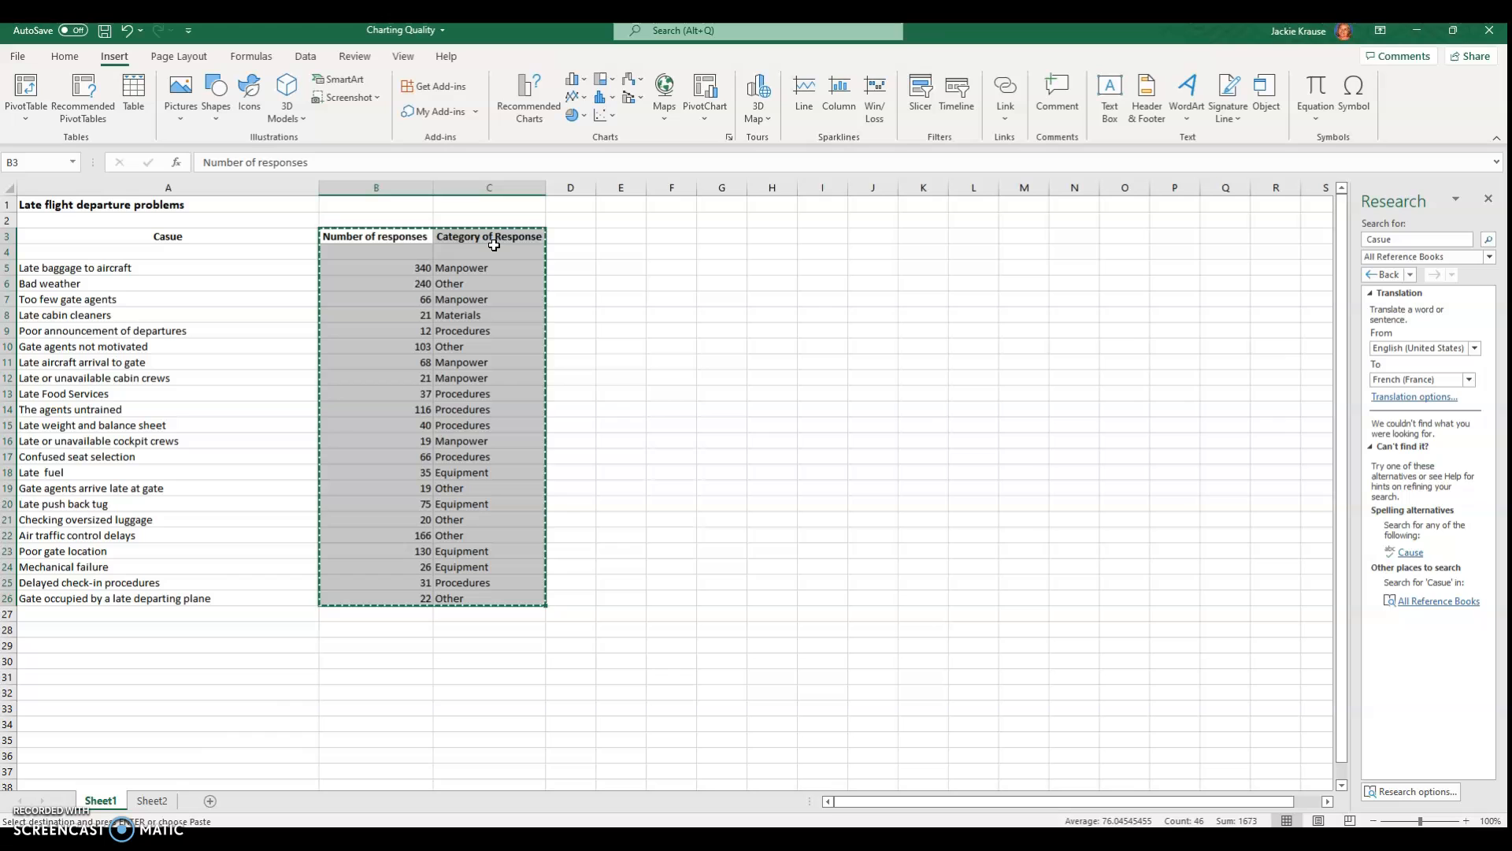
left_click(206, 799)
left_click(54, 237)
key("ctrl+v")
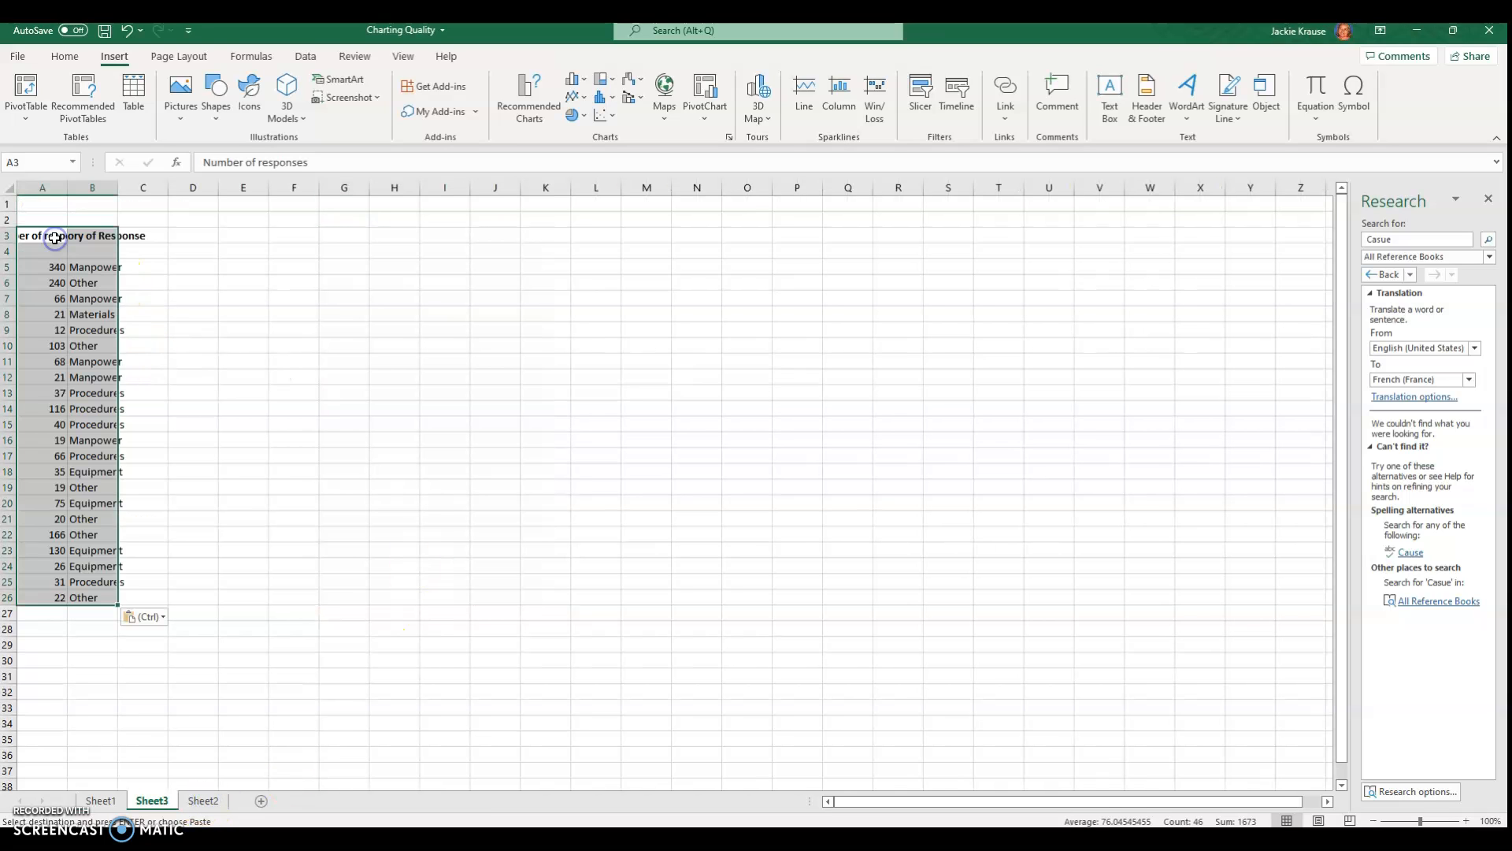
Autofit the widths of columns A and B in the new sheet to their headings
double_click(67, 187)
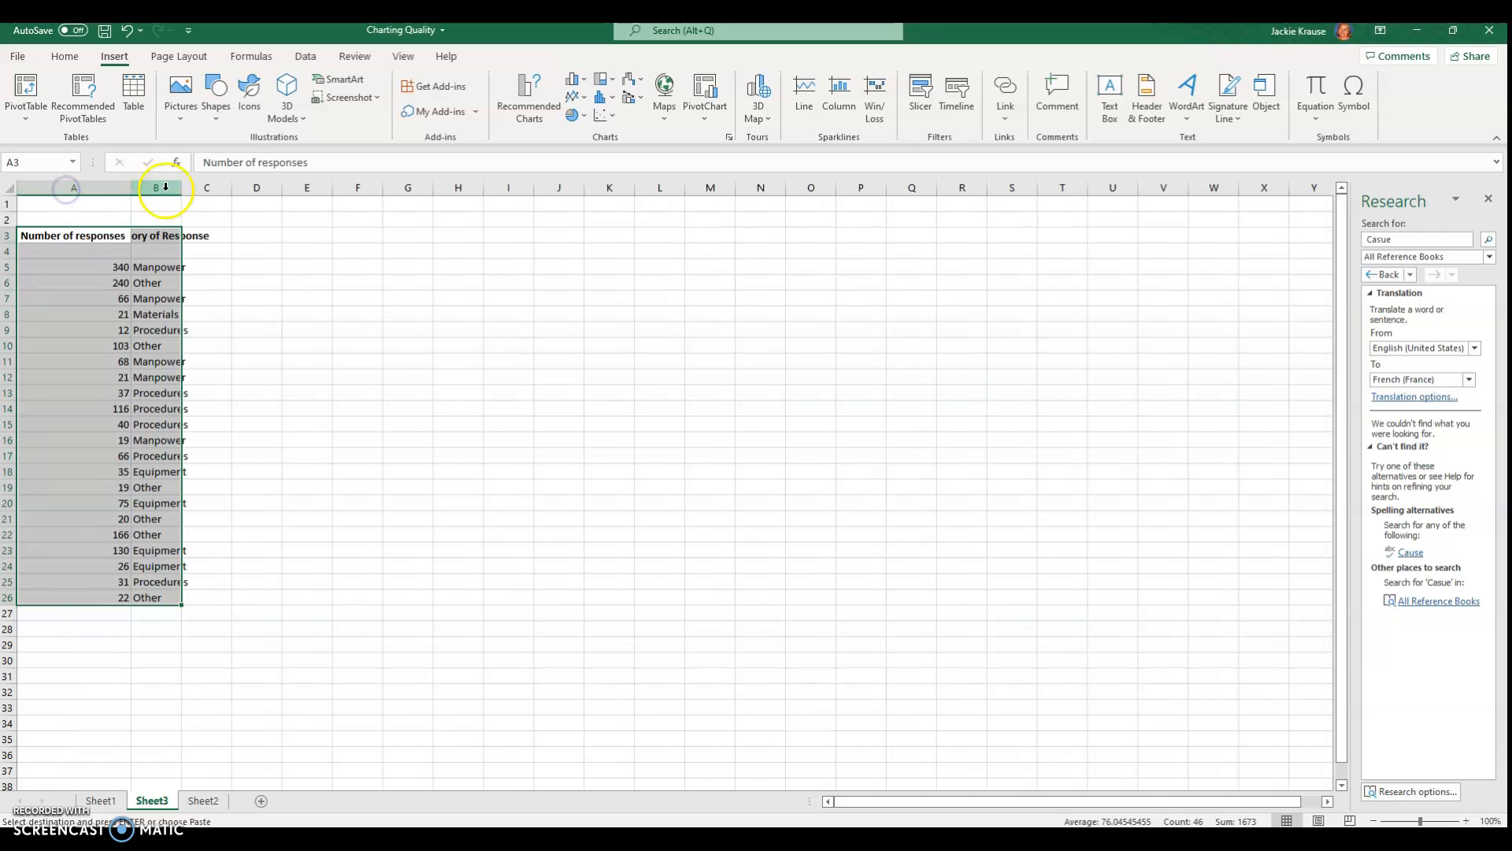
double_click(181, 187)
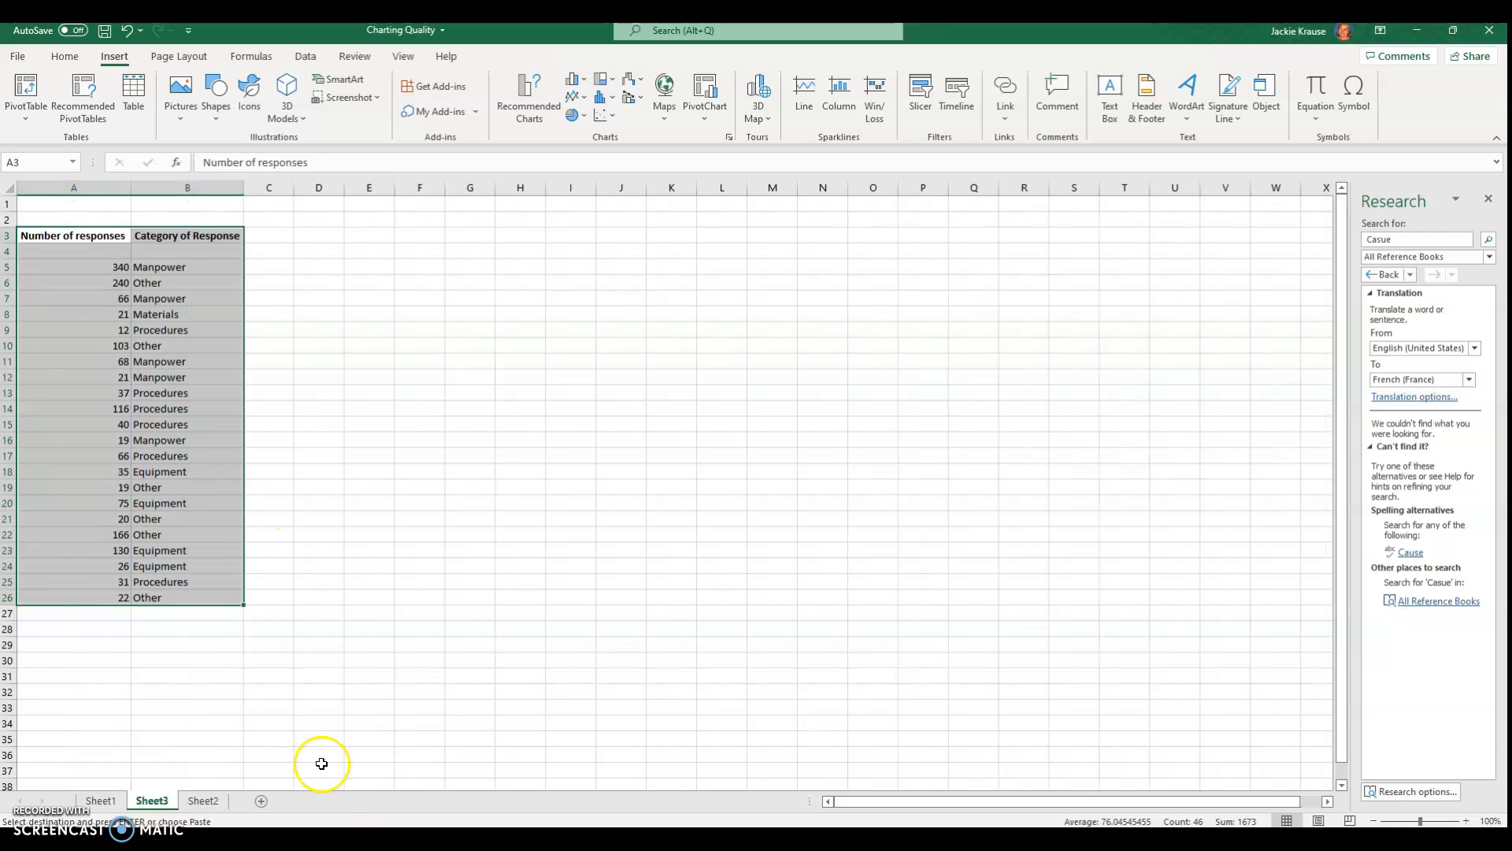
left_click(225, 643)
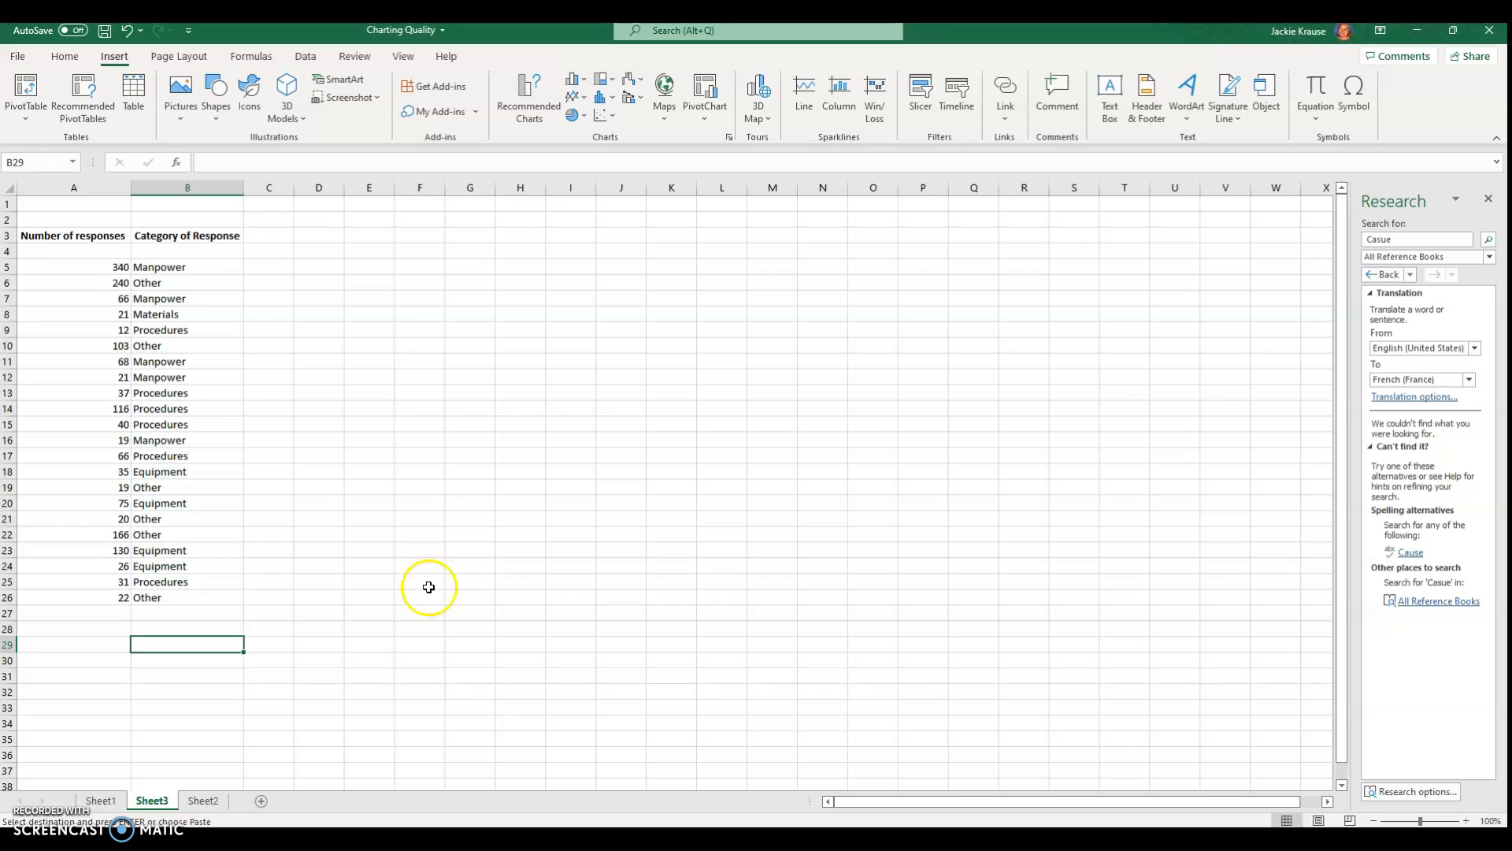
Delete the blank row 4 beneath the headings and widen the empty column C
left_click(11, 251)
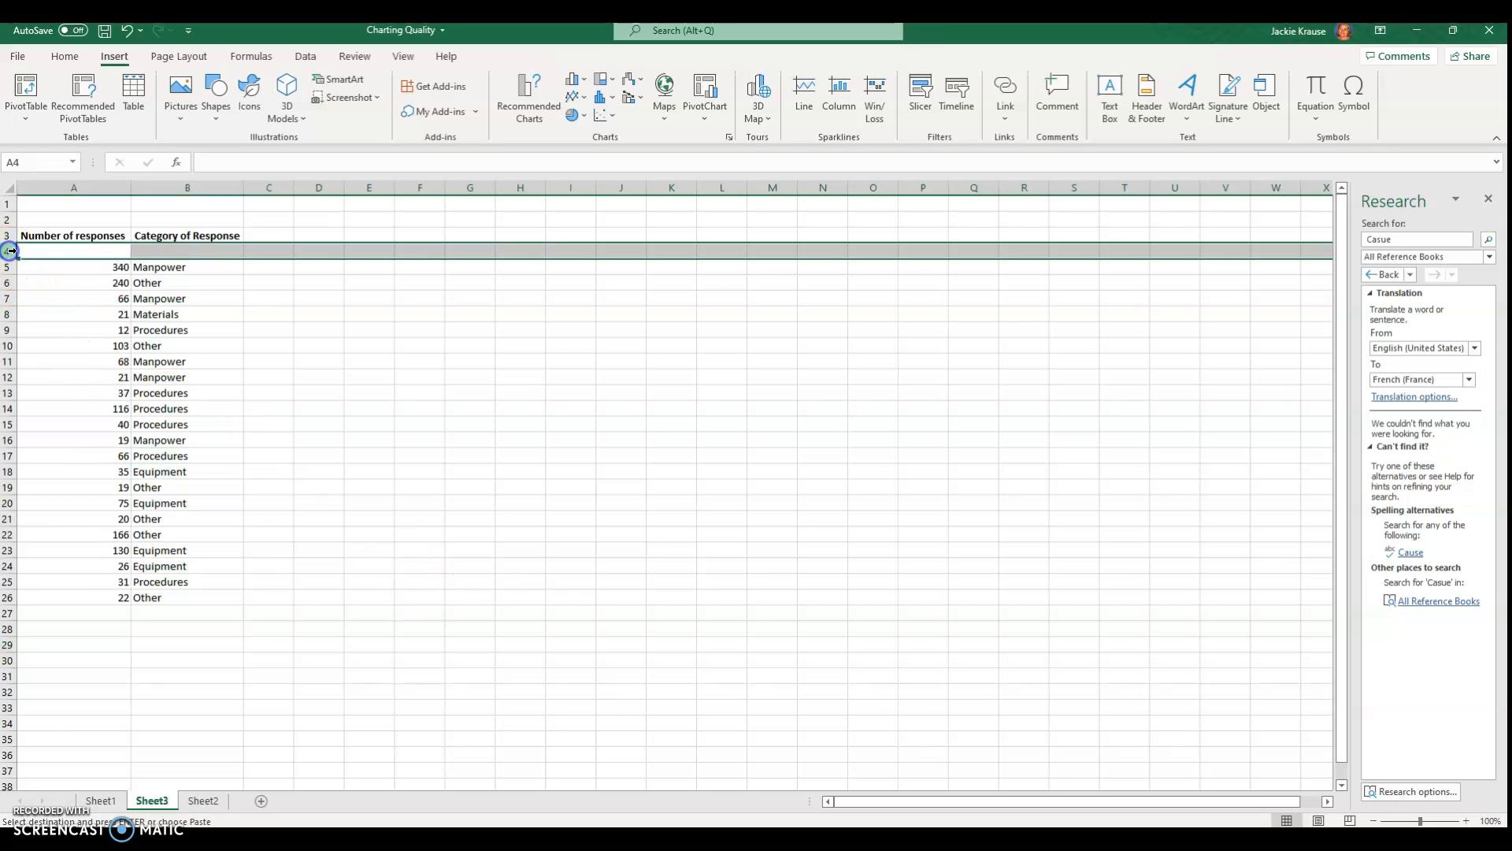
right_click(11, 250)
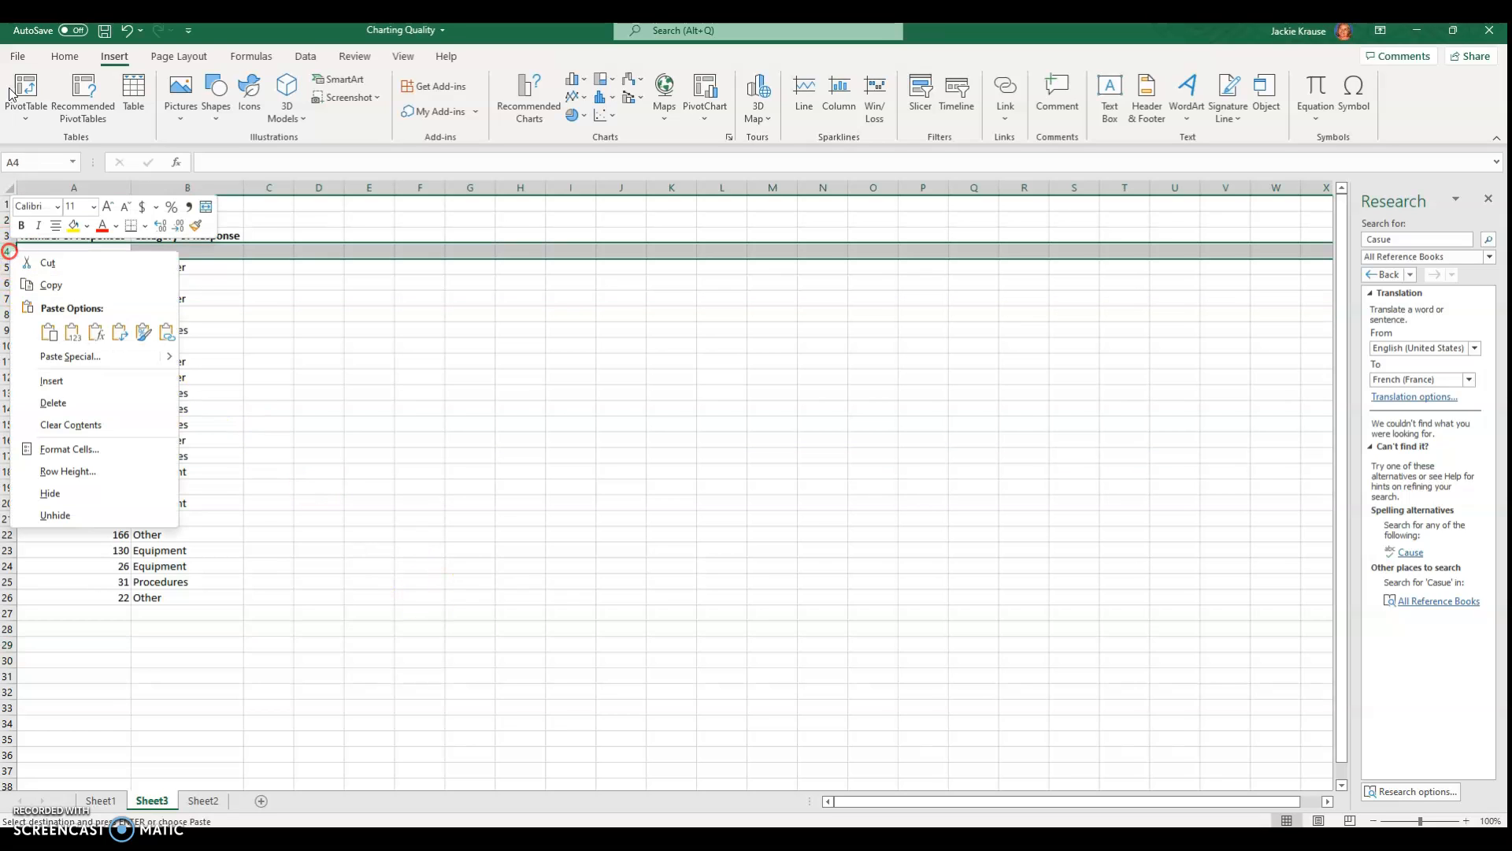
left_click(53, 402)
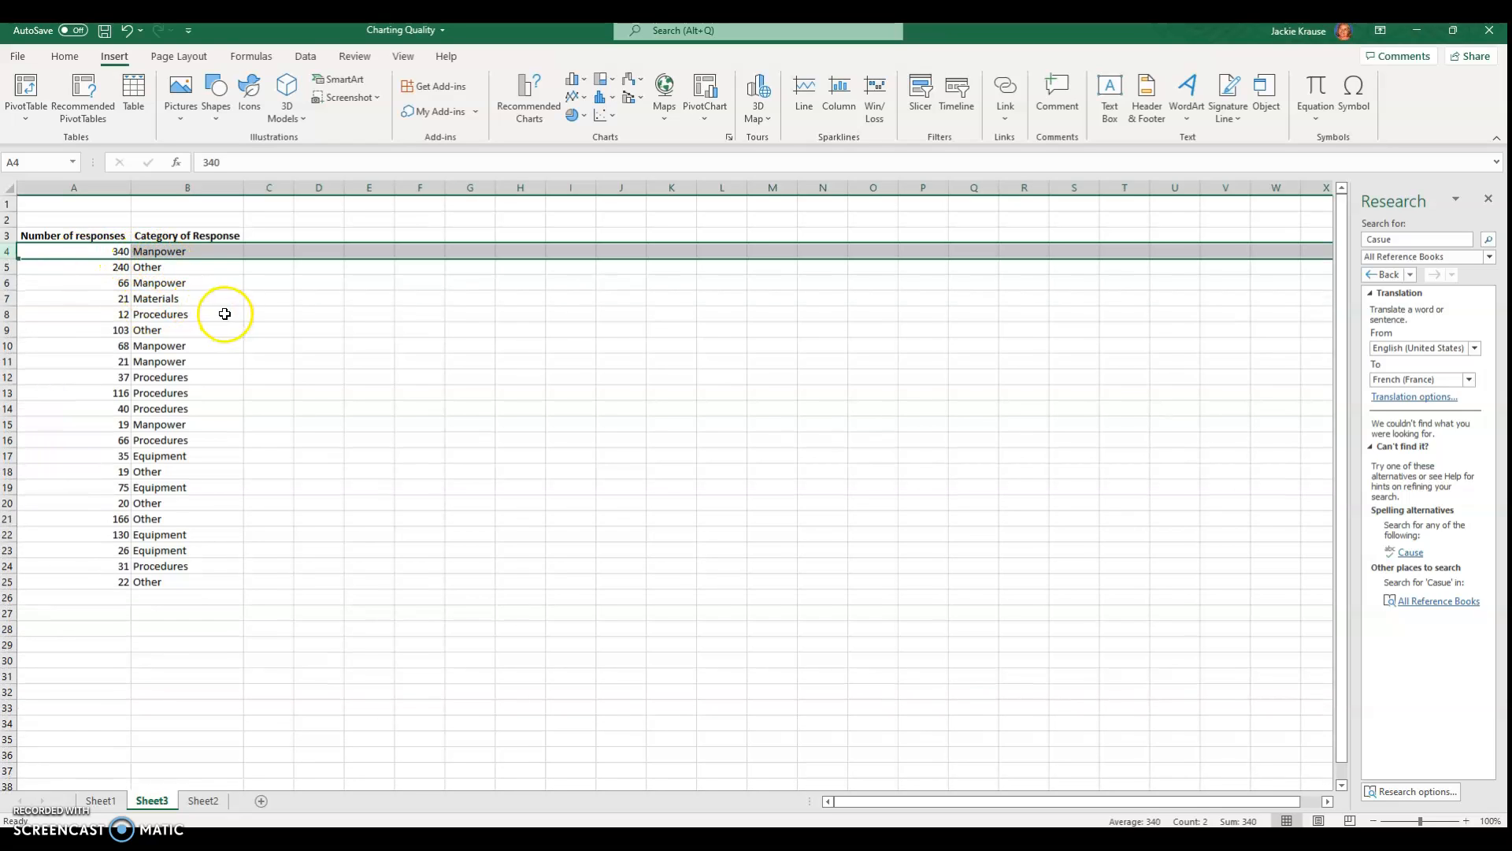
left_click(225, 313)
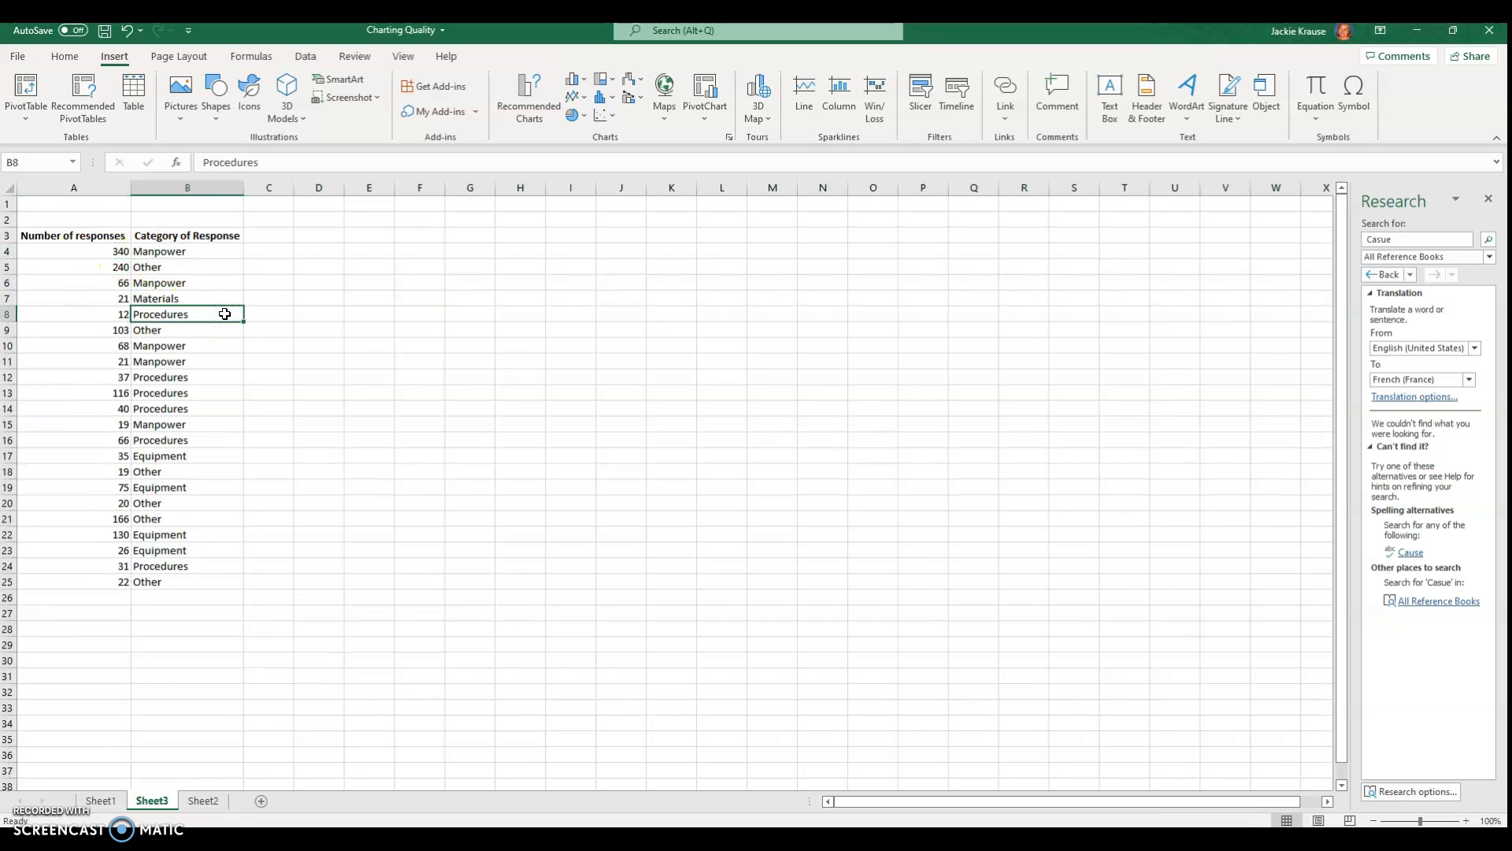
left_click_drag(294, 187, 409, 188)
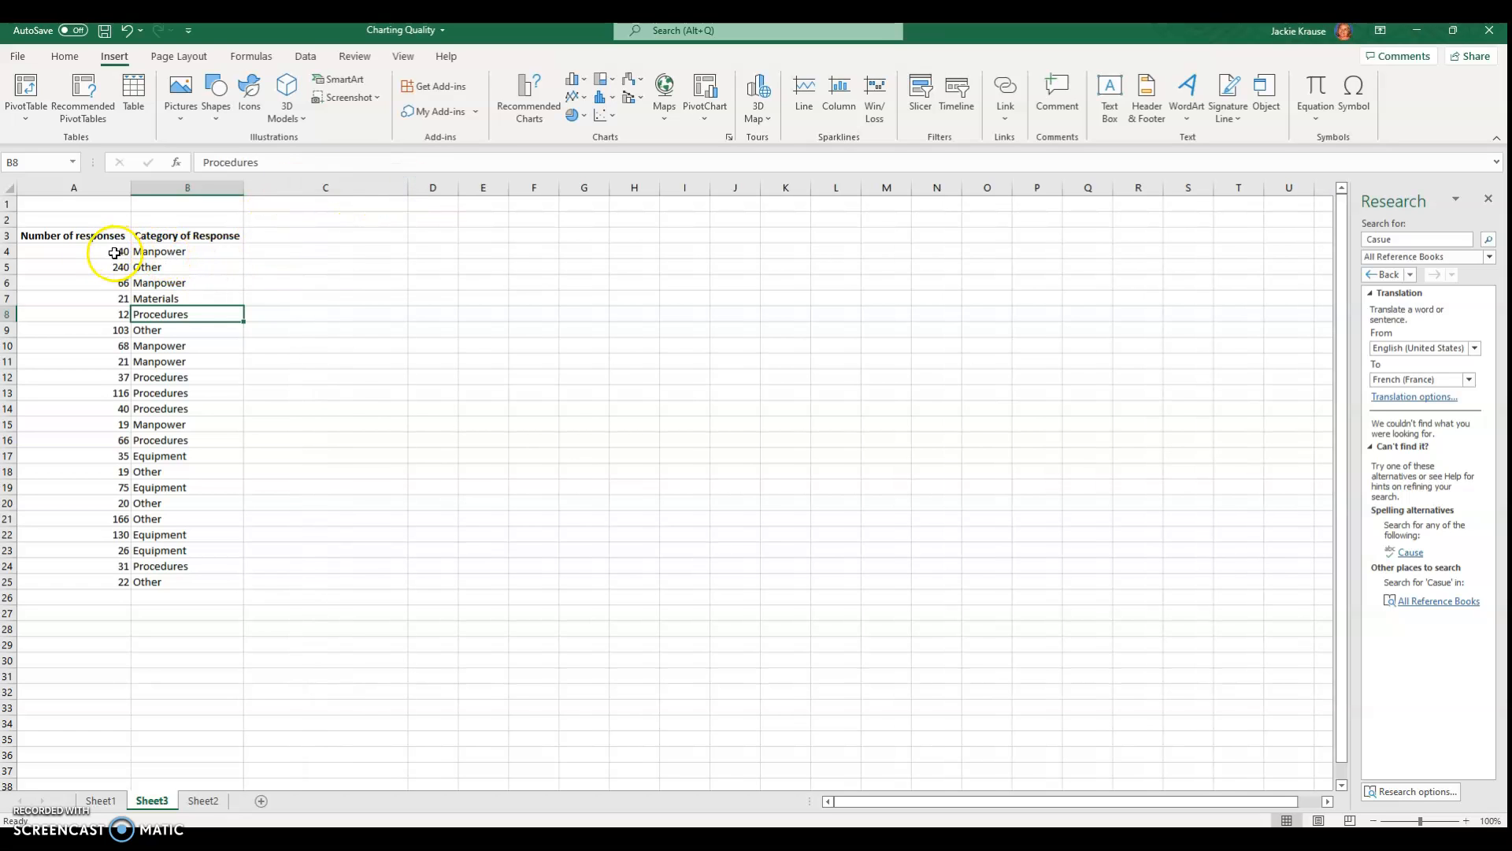
Examine the entries in the Category of Response column for repeated category names
left_click(171, 250)
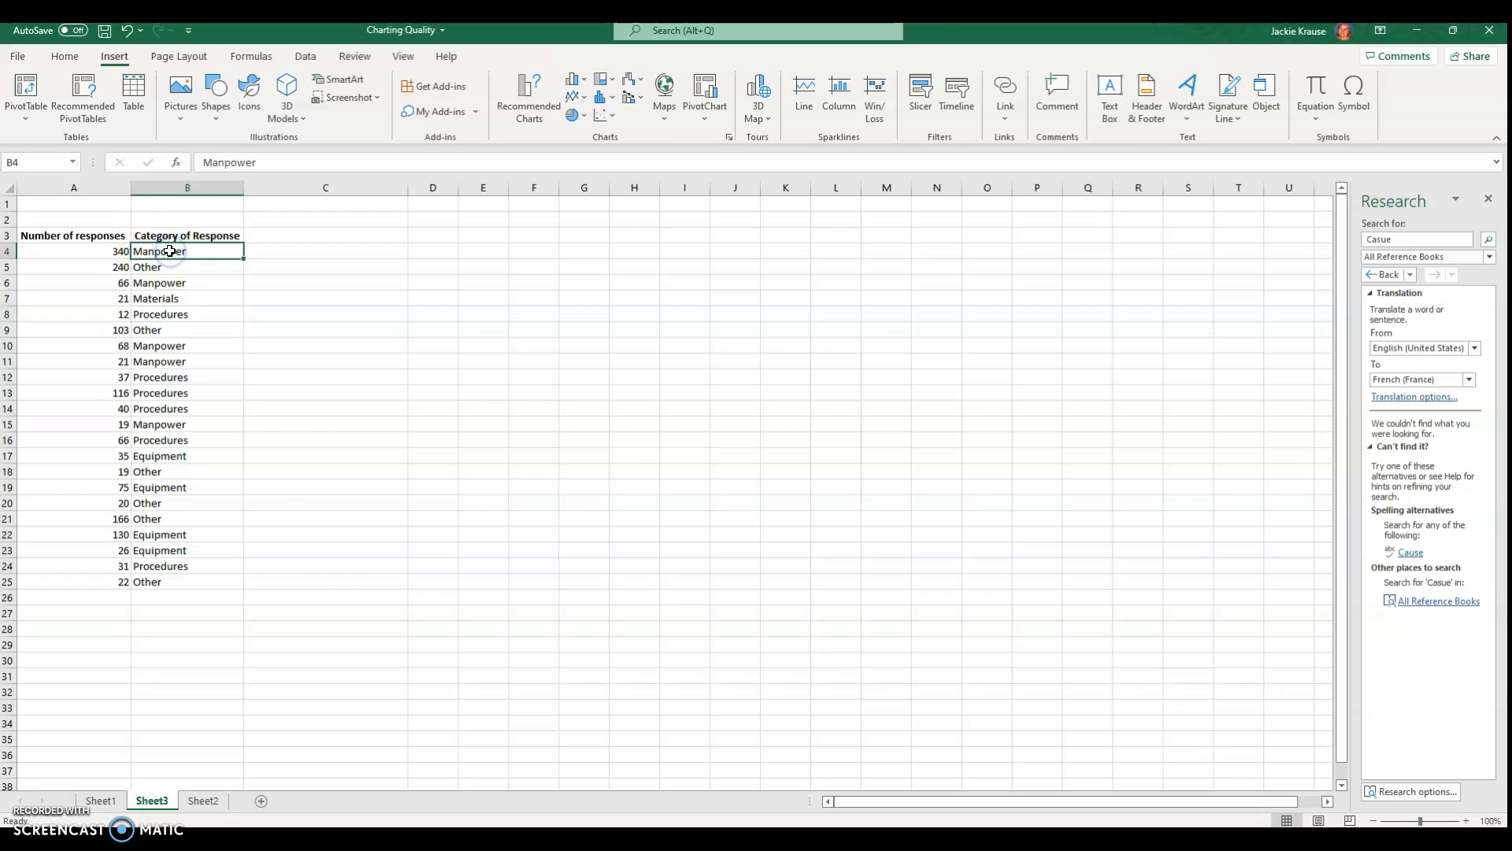
left_click(169, 282)
left_click(164, 346)
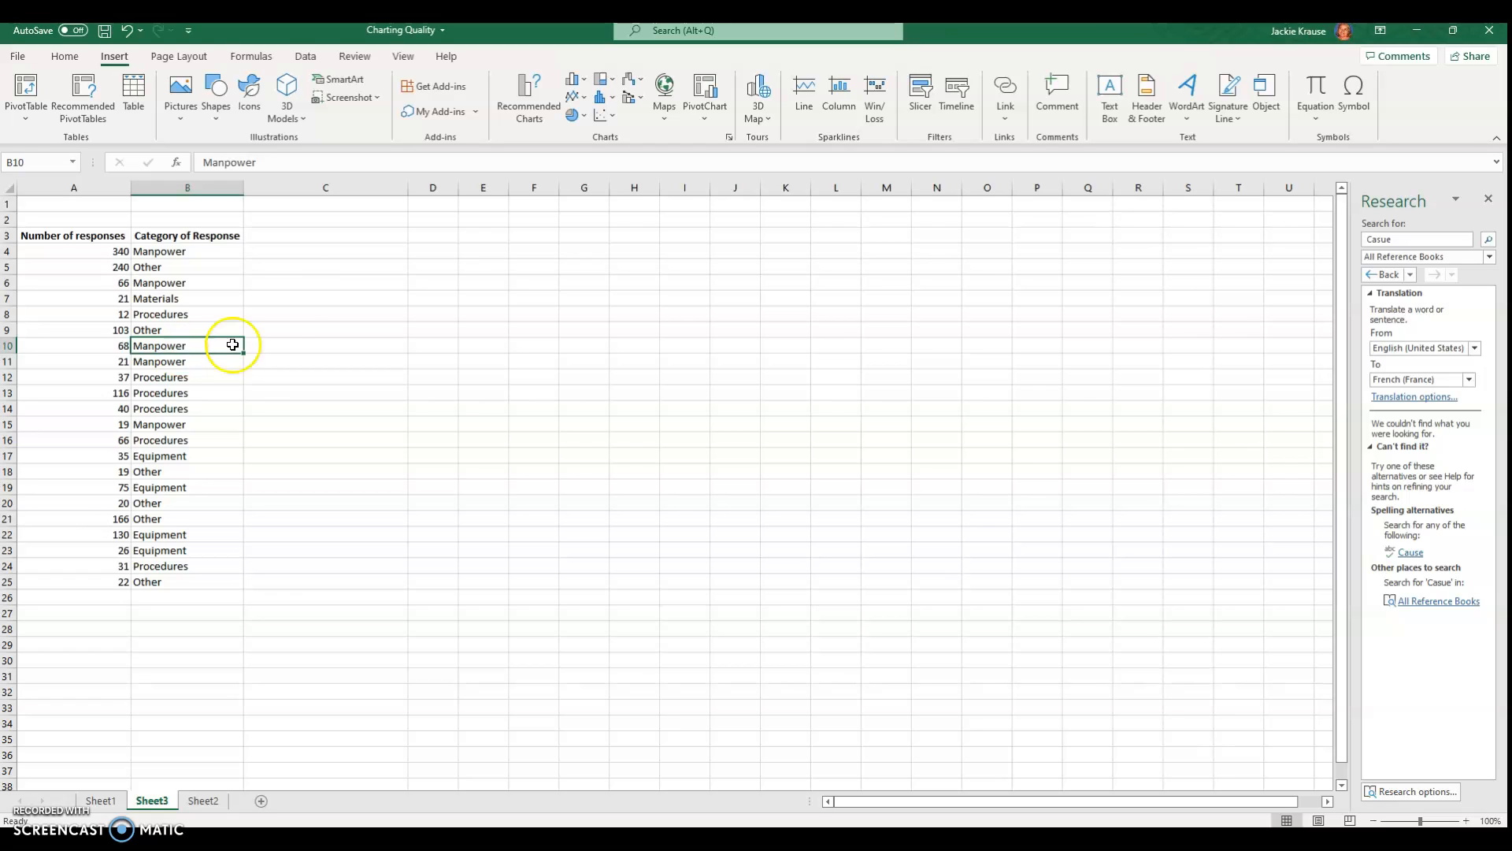
left_click(292, 251)
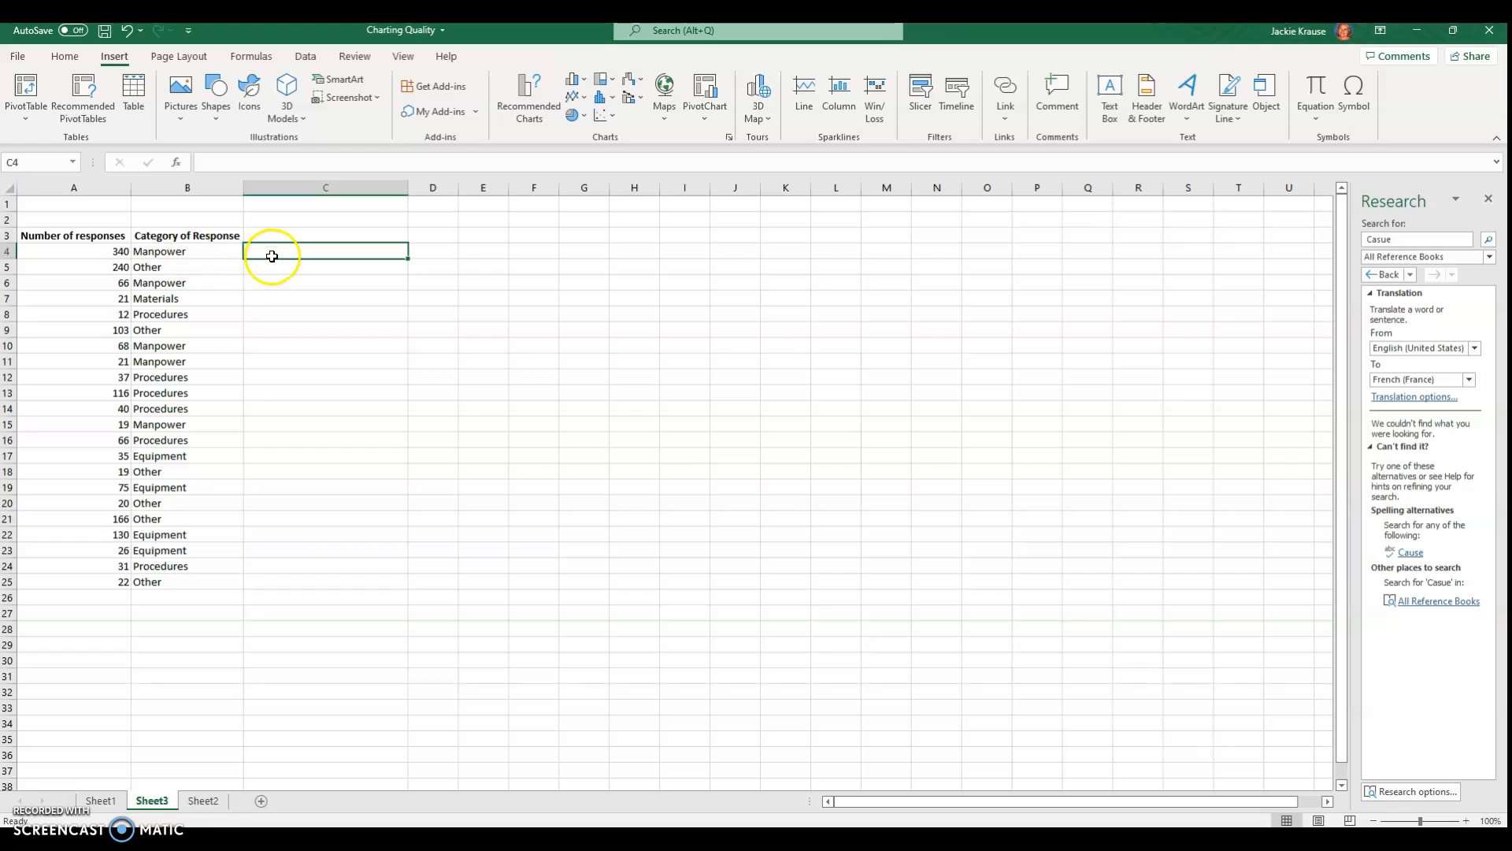
left_click_drag(270, 249, 306, 249)
left_click(169, 252)
left_click(161, 283)
left_click(157, 300)
left_click(161, 331)
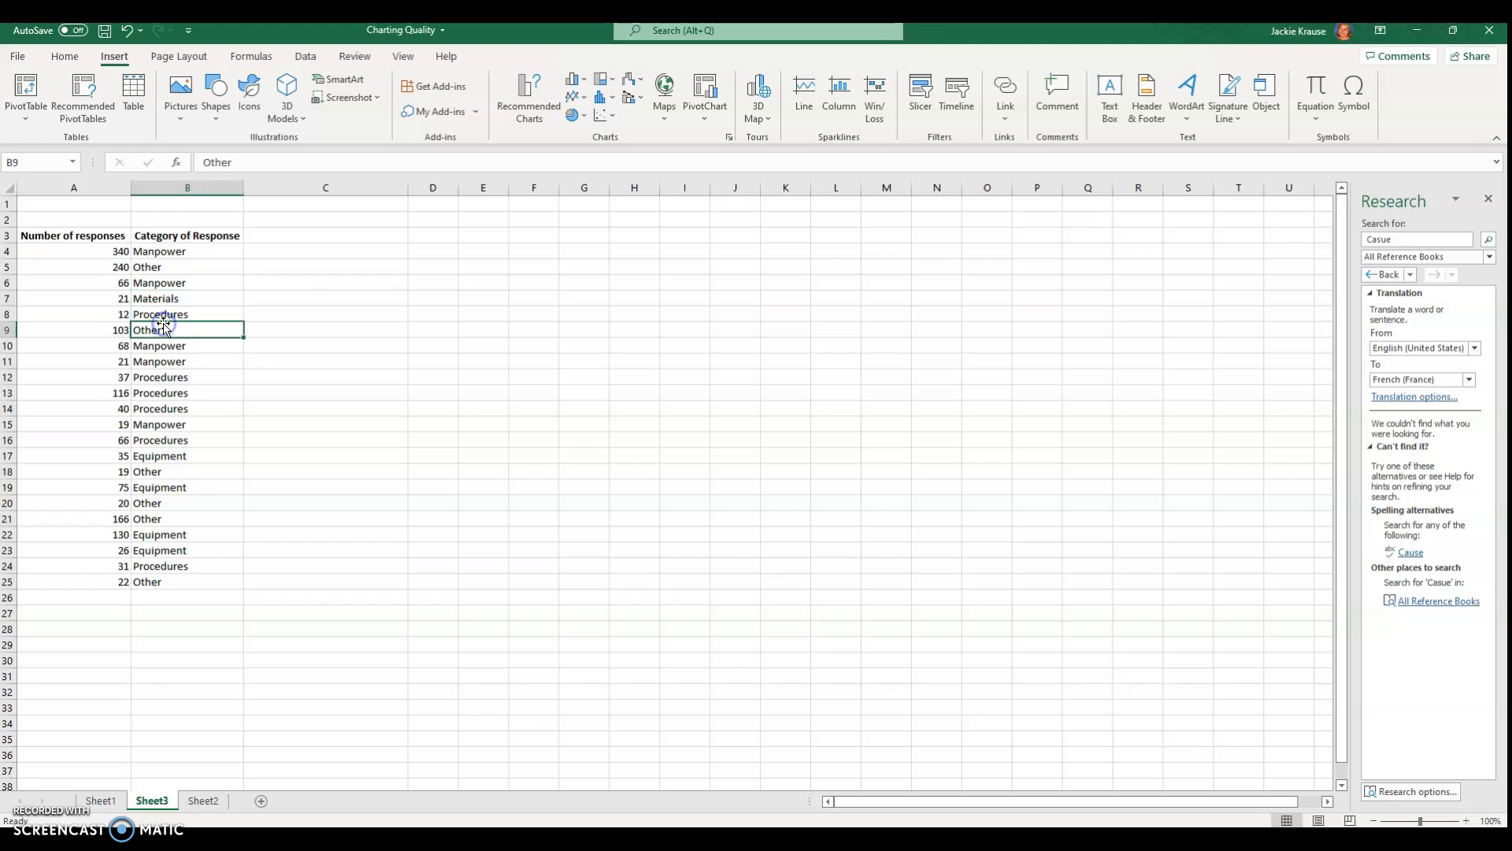
List the distinct response categories in column C by entering =UNIQUE(B4:B25) in cell C4
left_click(268, 251)
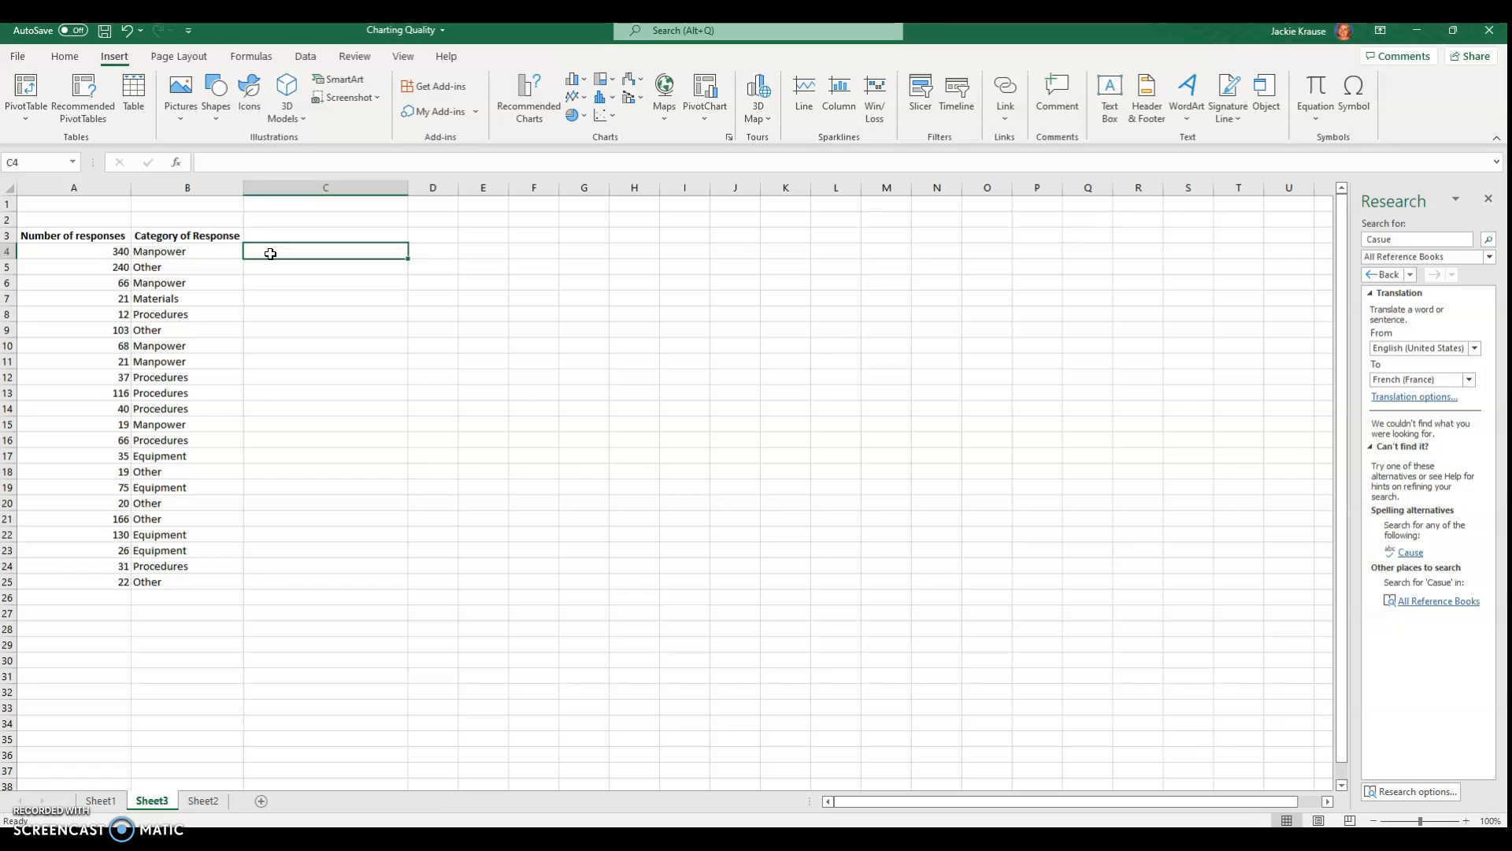
type("=")
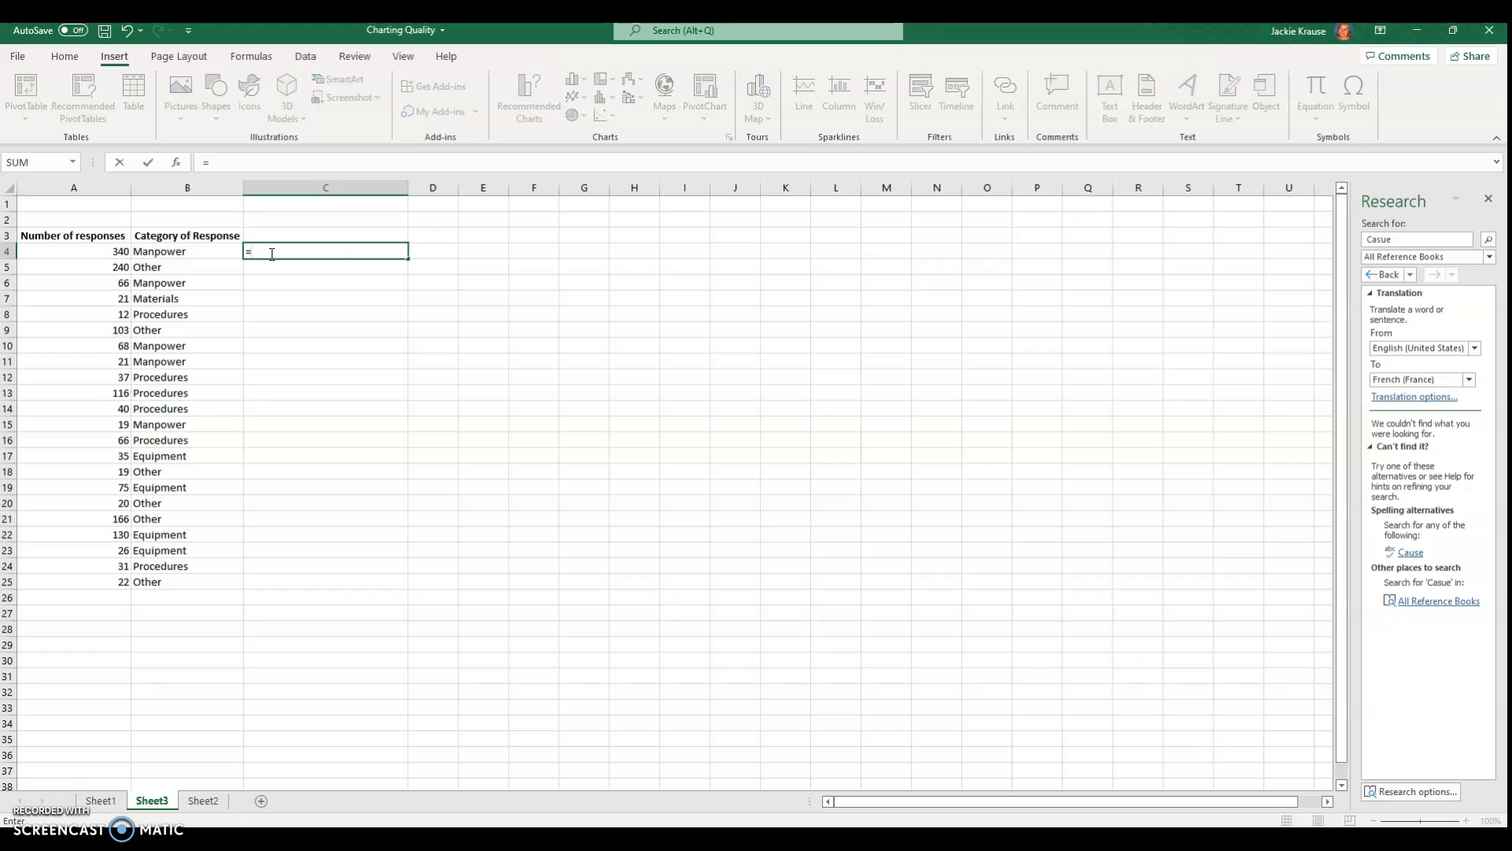
type("uniqu")
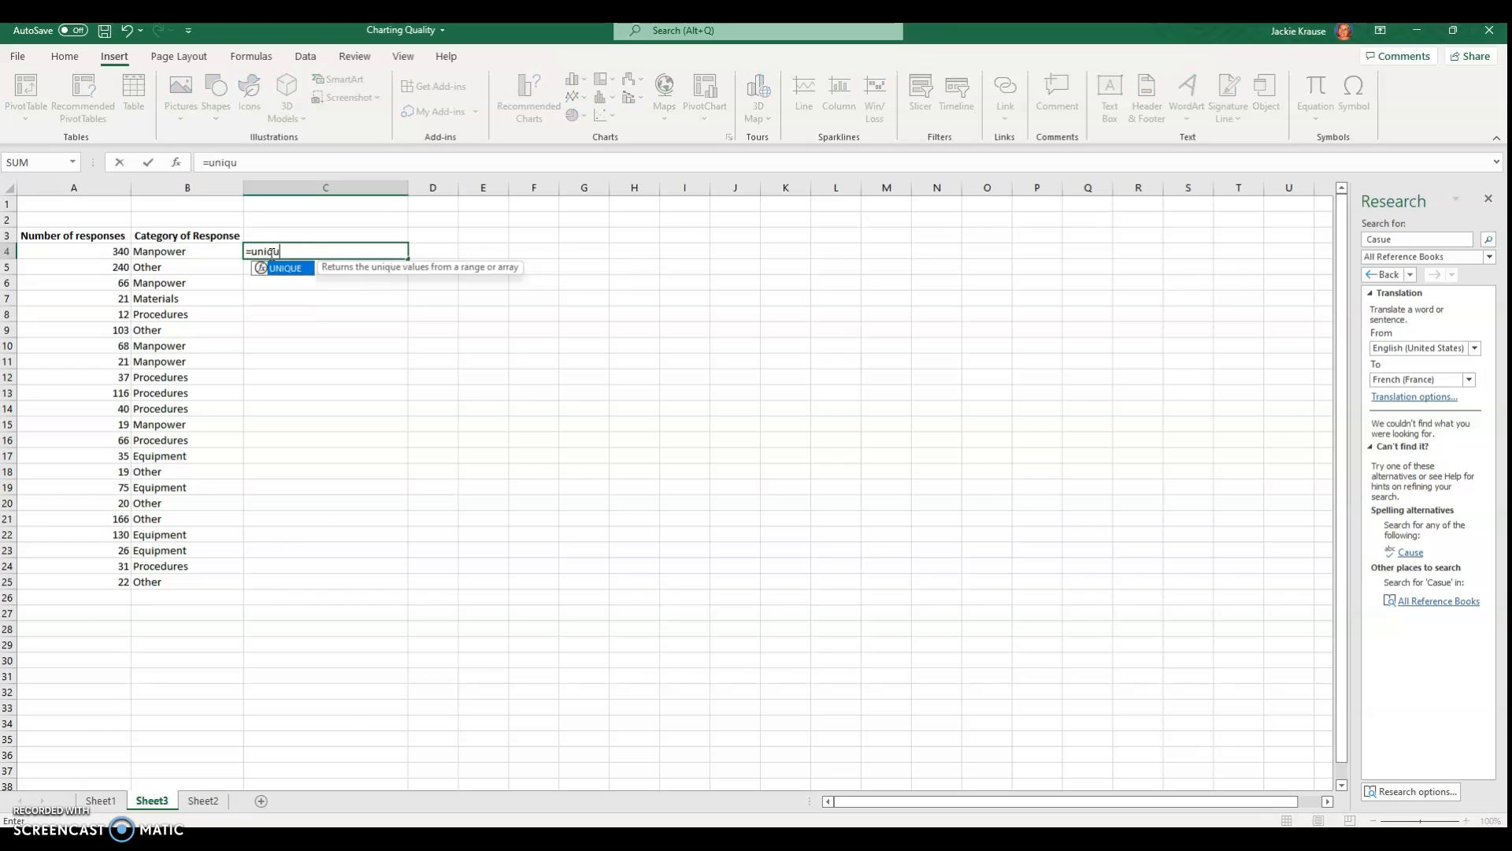
type("e(")
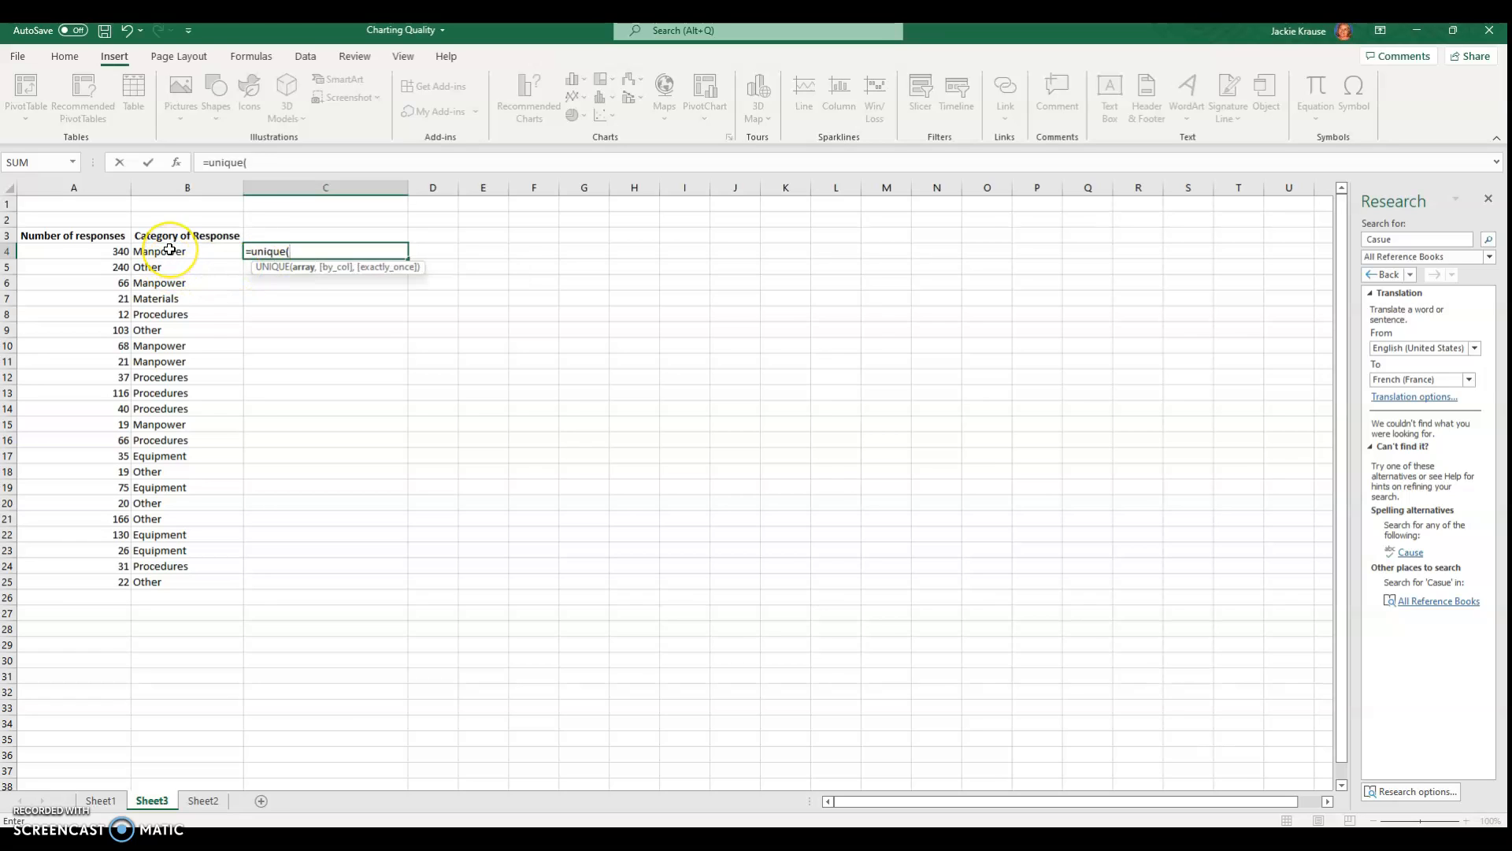
left_click_drag(169, 253, 190, 579)
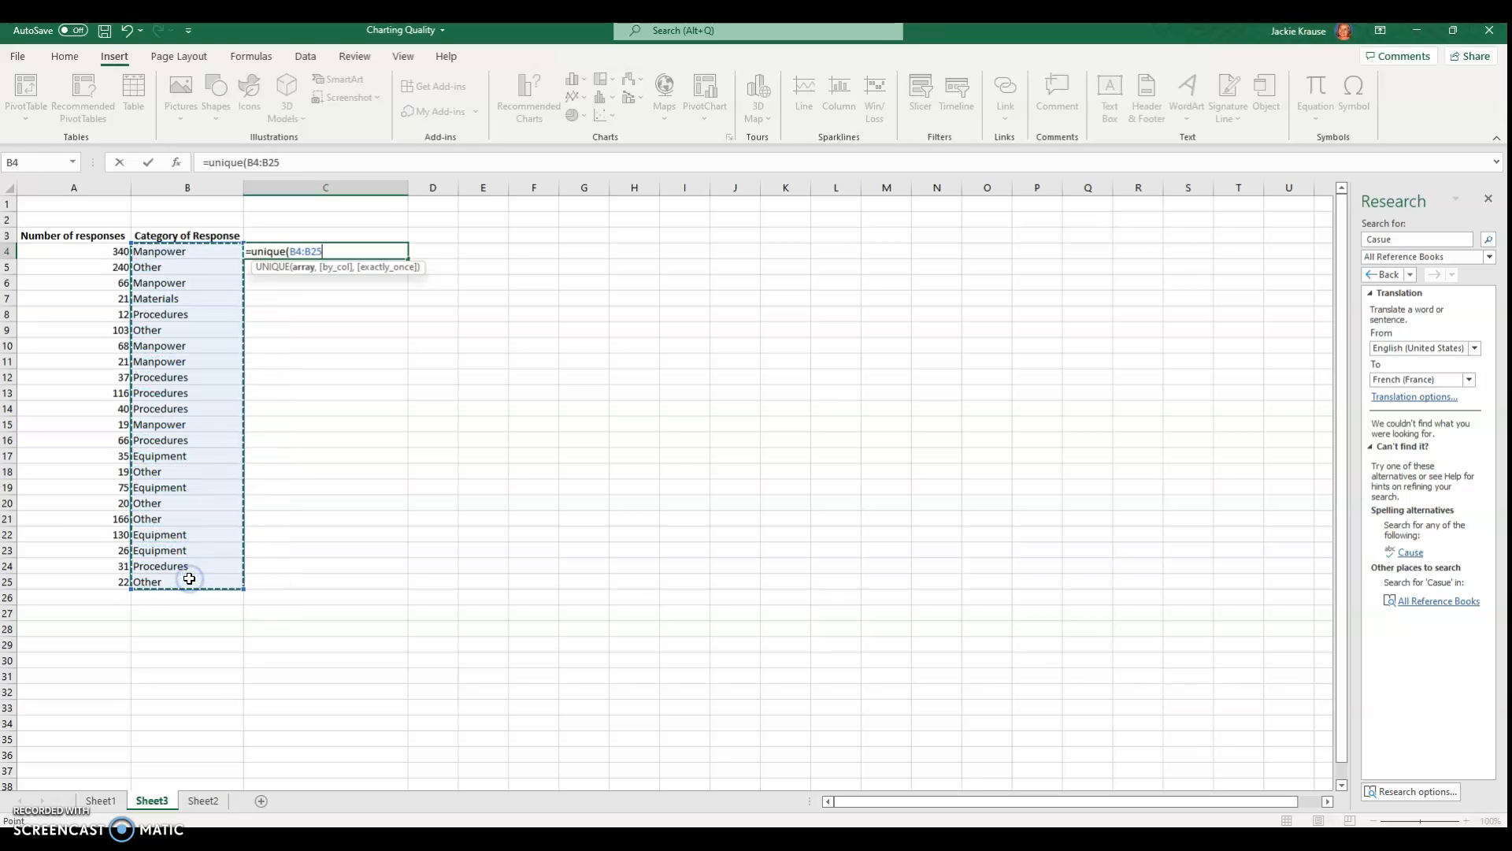
left_click(198, 249)
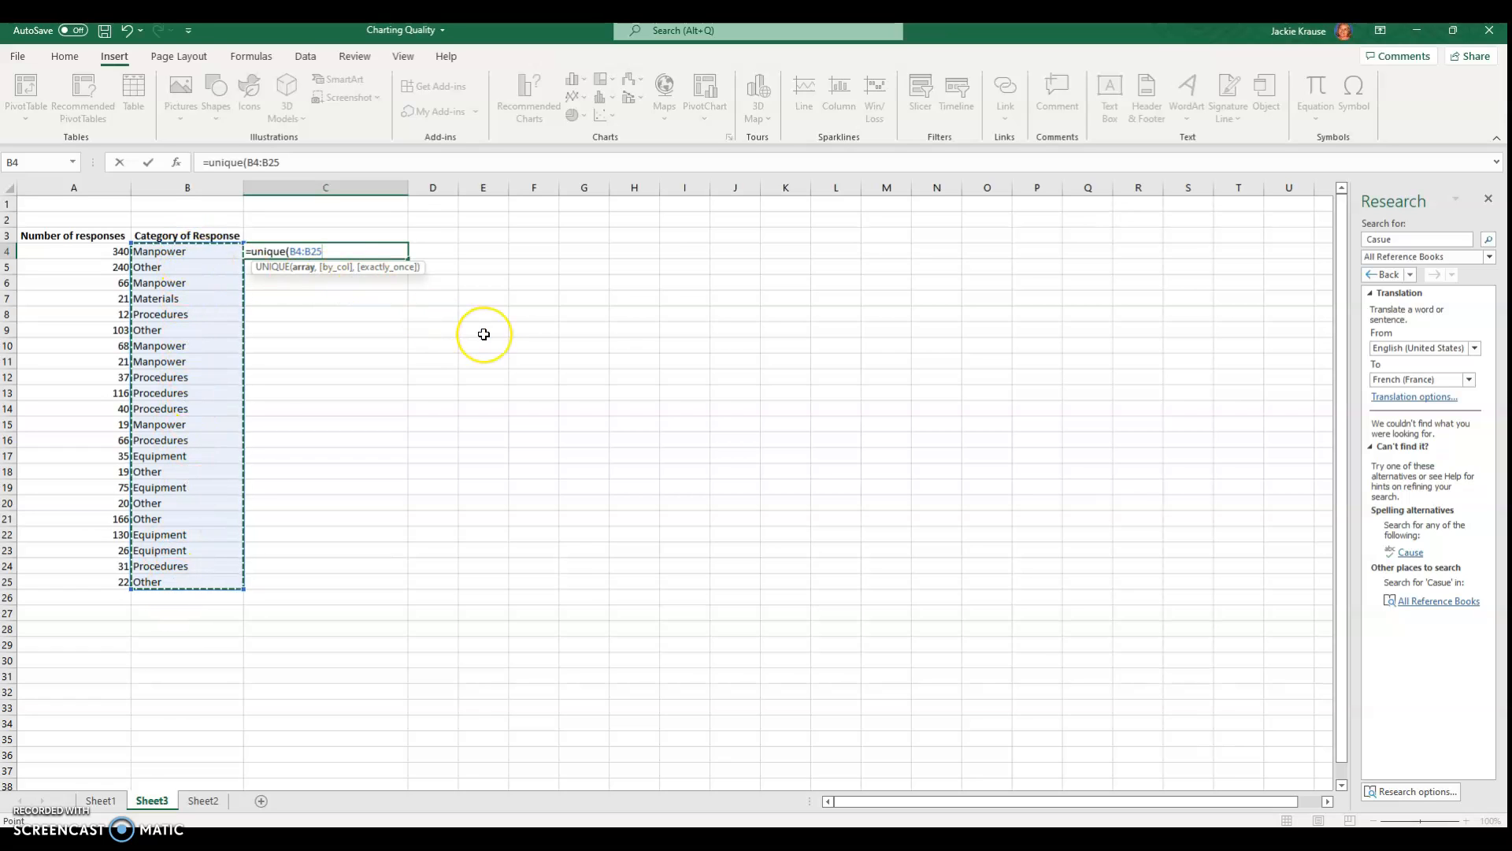
type(")")
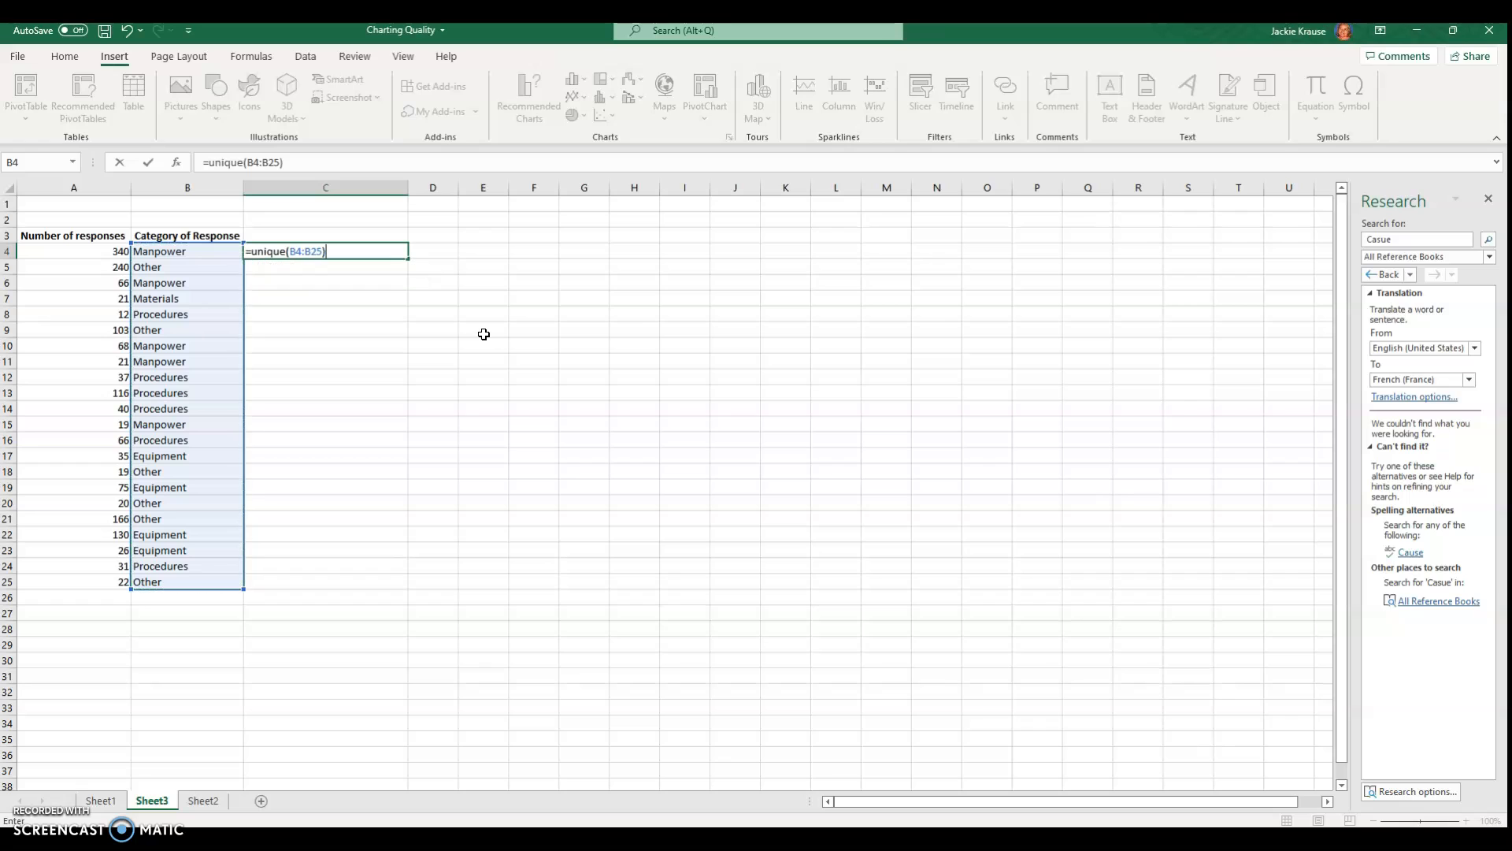
key("Return")
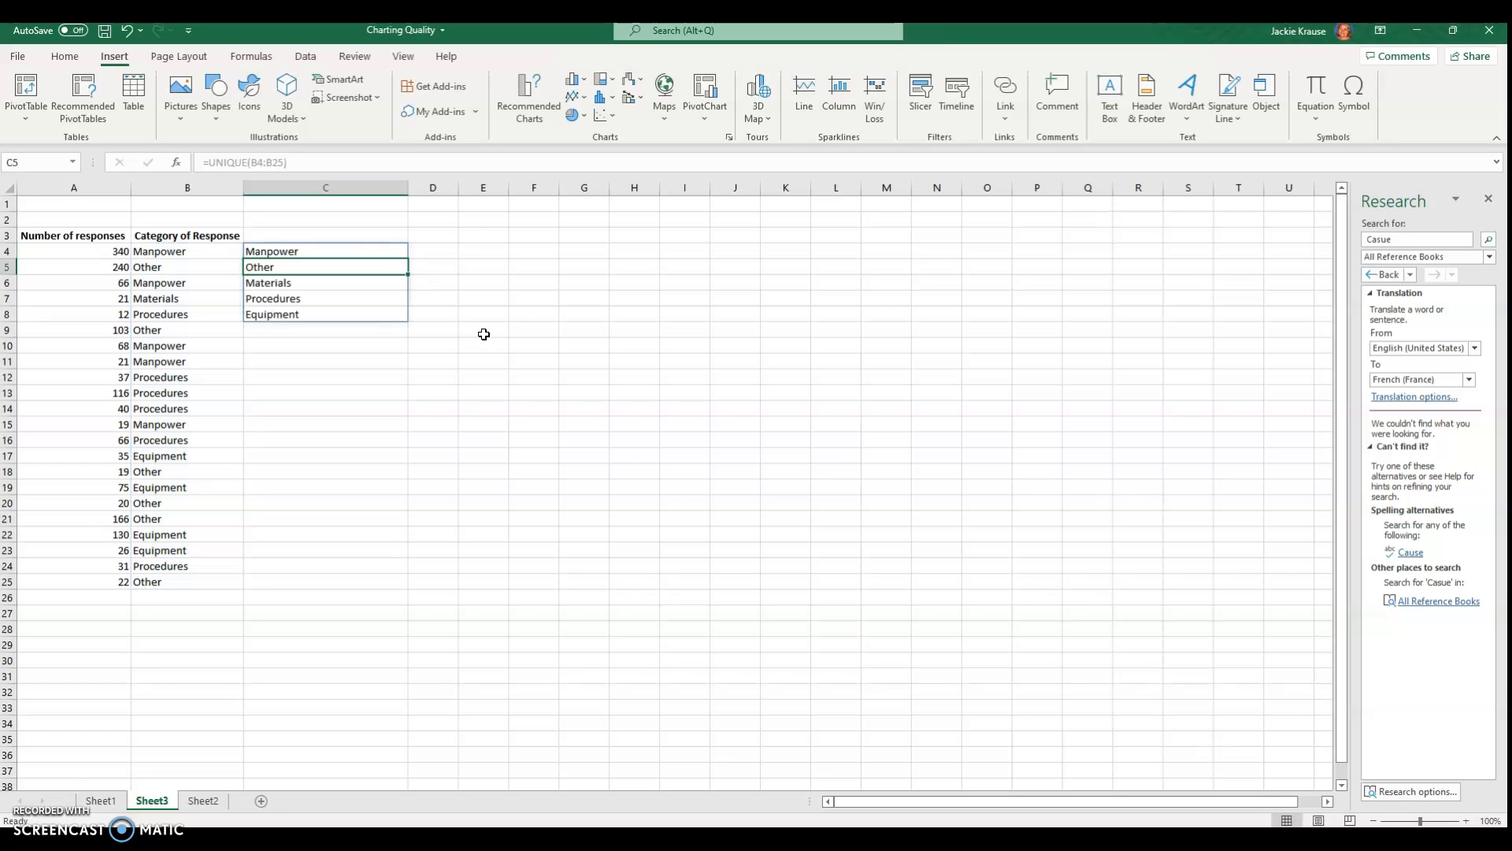
left_click(323, 360)
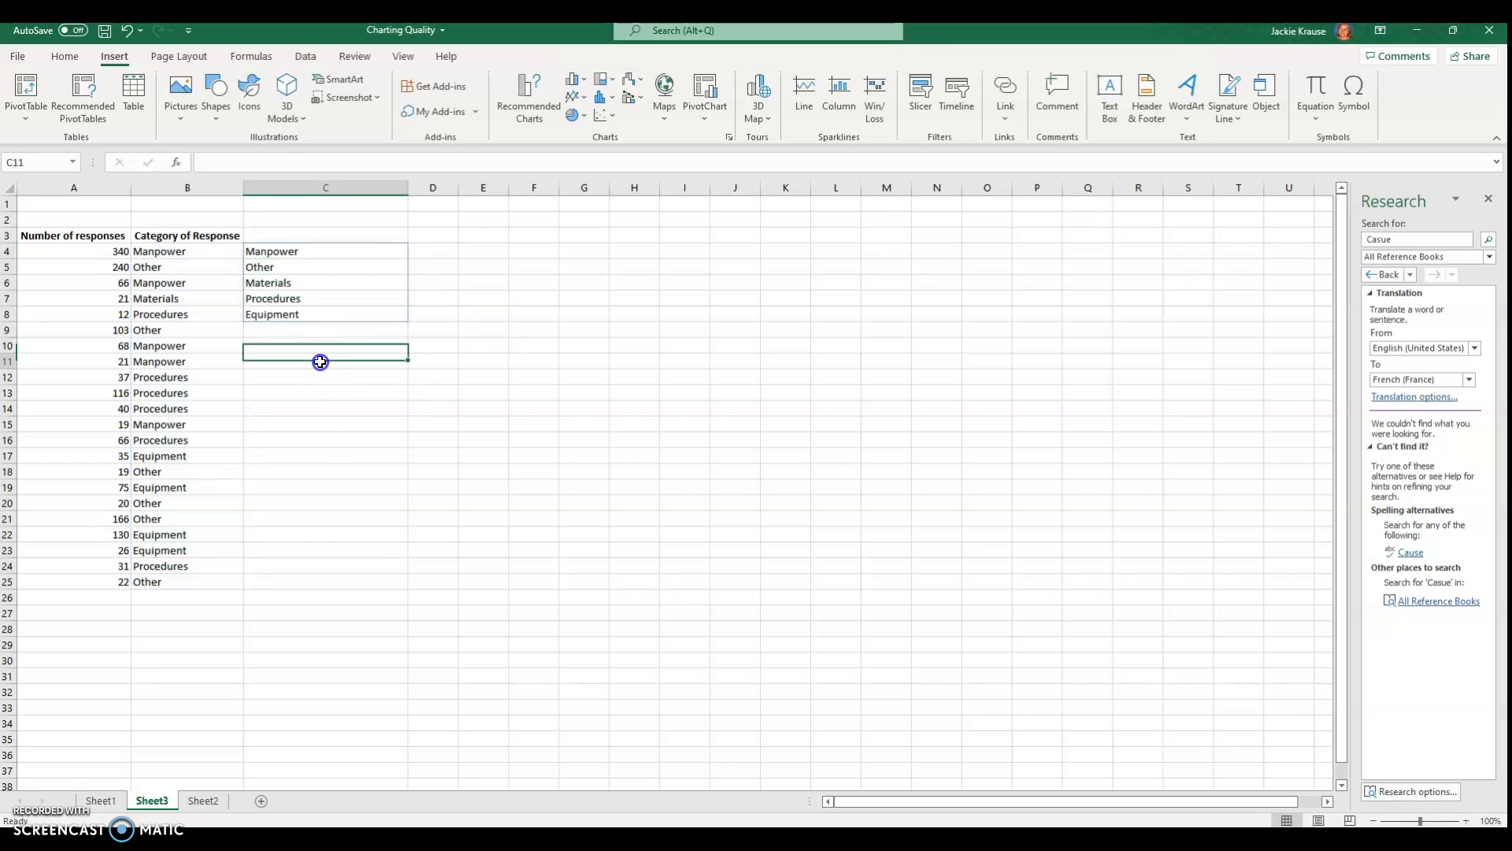
Review each category in the unique list in column C against the source categories in B4:B25
left_click(307, 251)
left_click(303, 269)
left_click(299, 284)
left_click(306, 299)
left_click(304, 314)
left_click(307, 328)
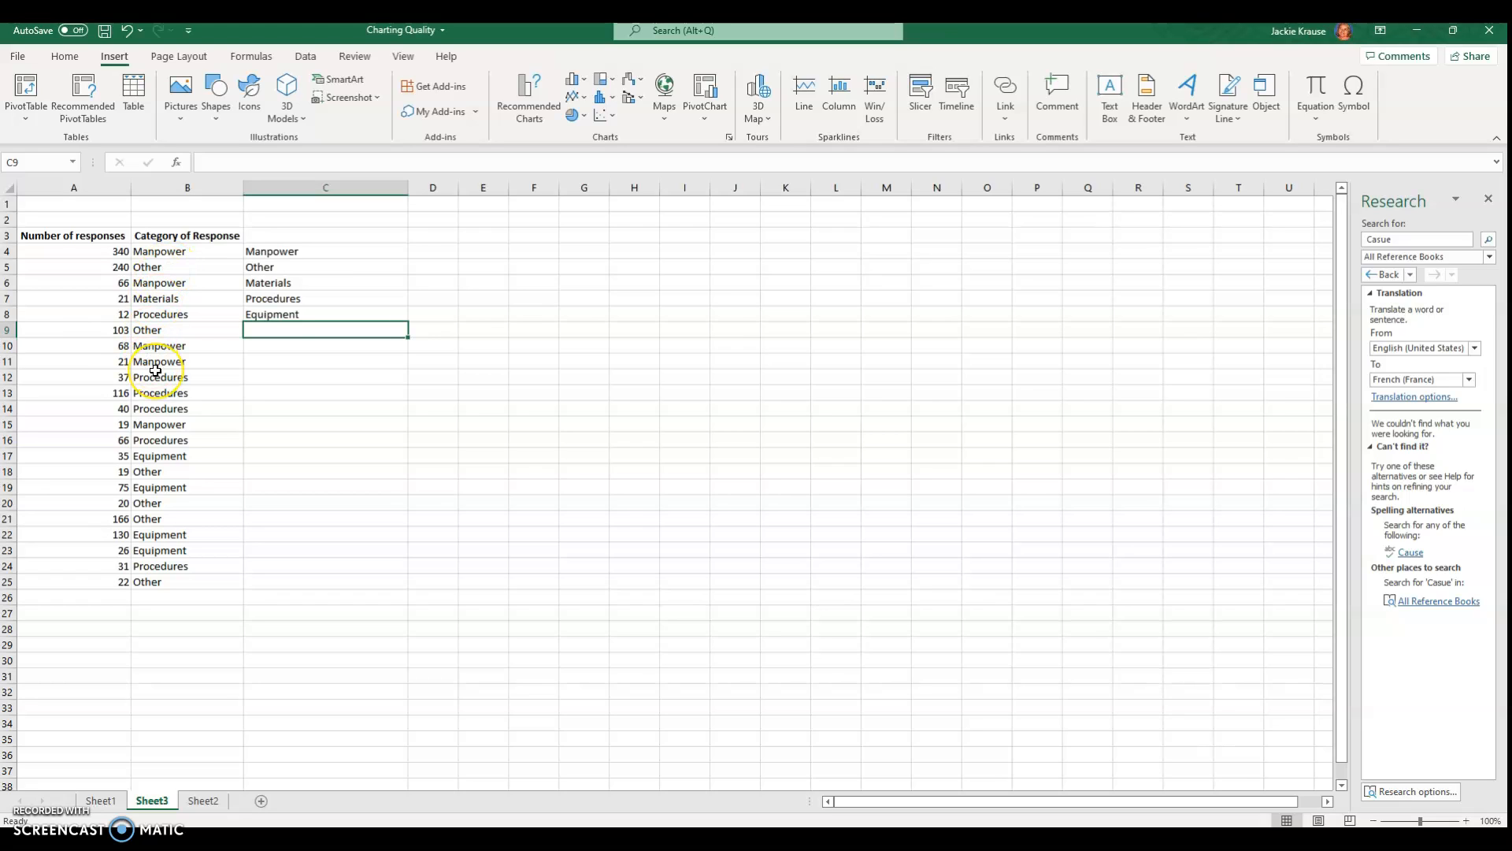
left_click(282, 252)
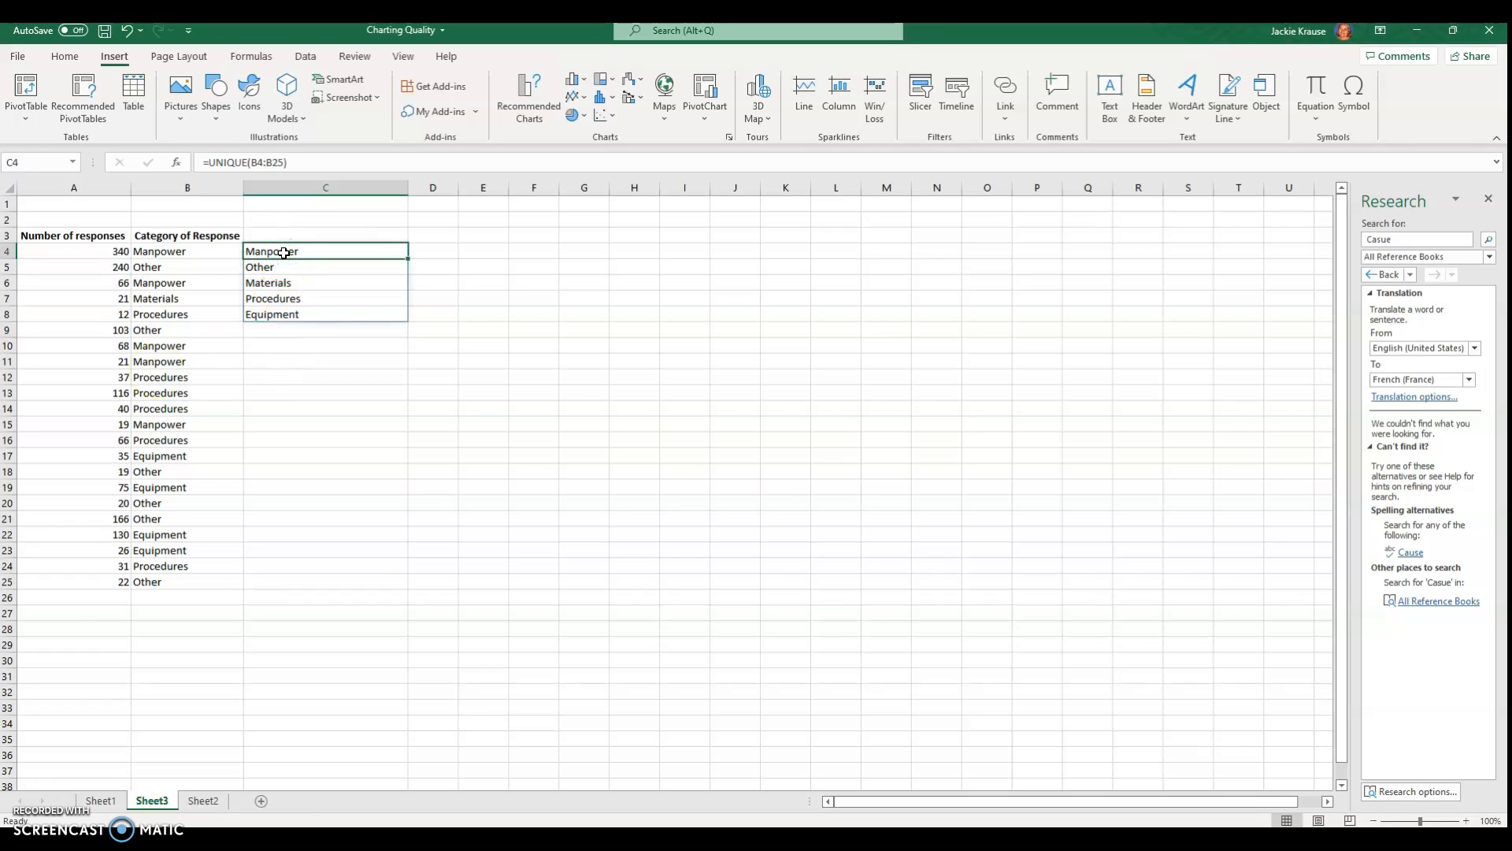
left_click_drag(159, 251, 189, 582)
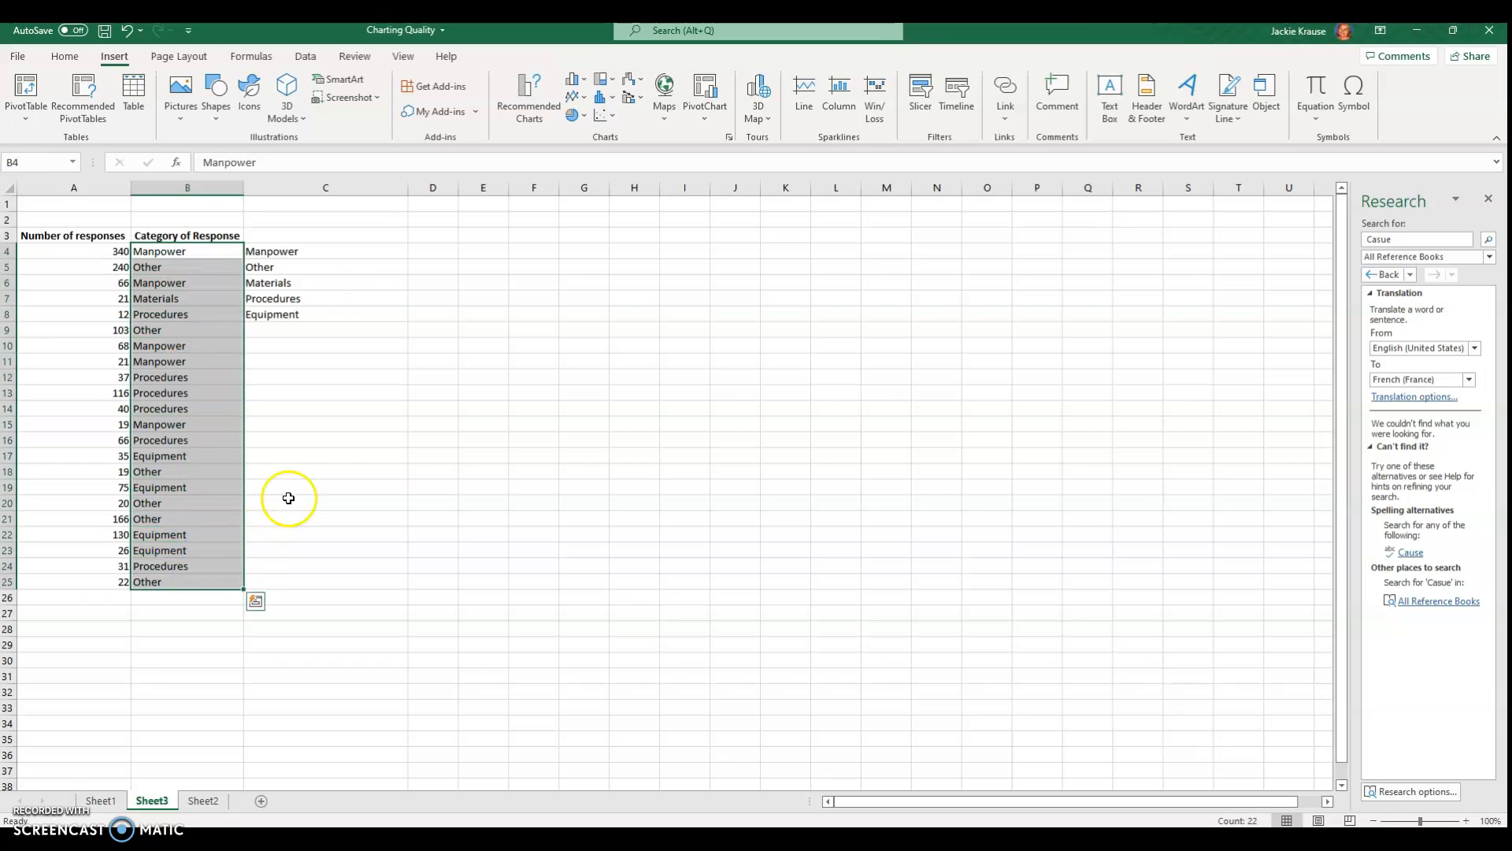
left_click(322, 251)
Widen column D slightly and total the Manpower responses by entering =SUMIF(B4:B25,C4,A4:A25) in cell D4
left_click(441, 251)
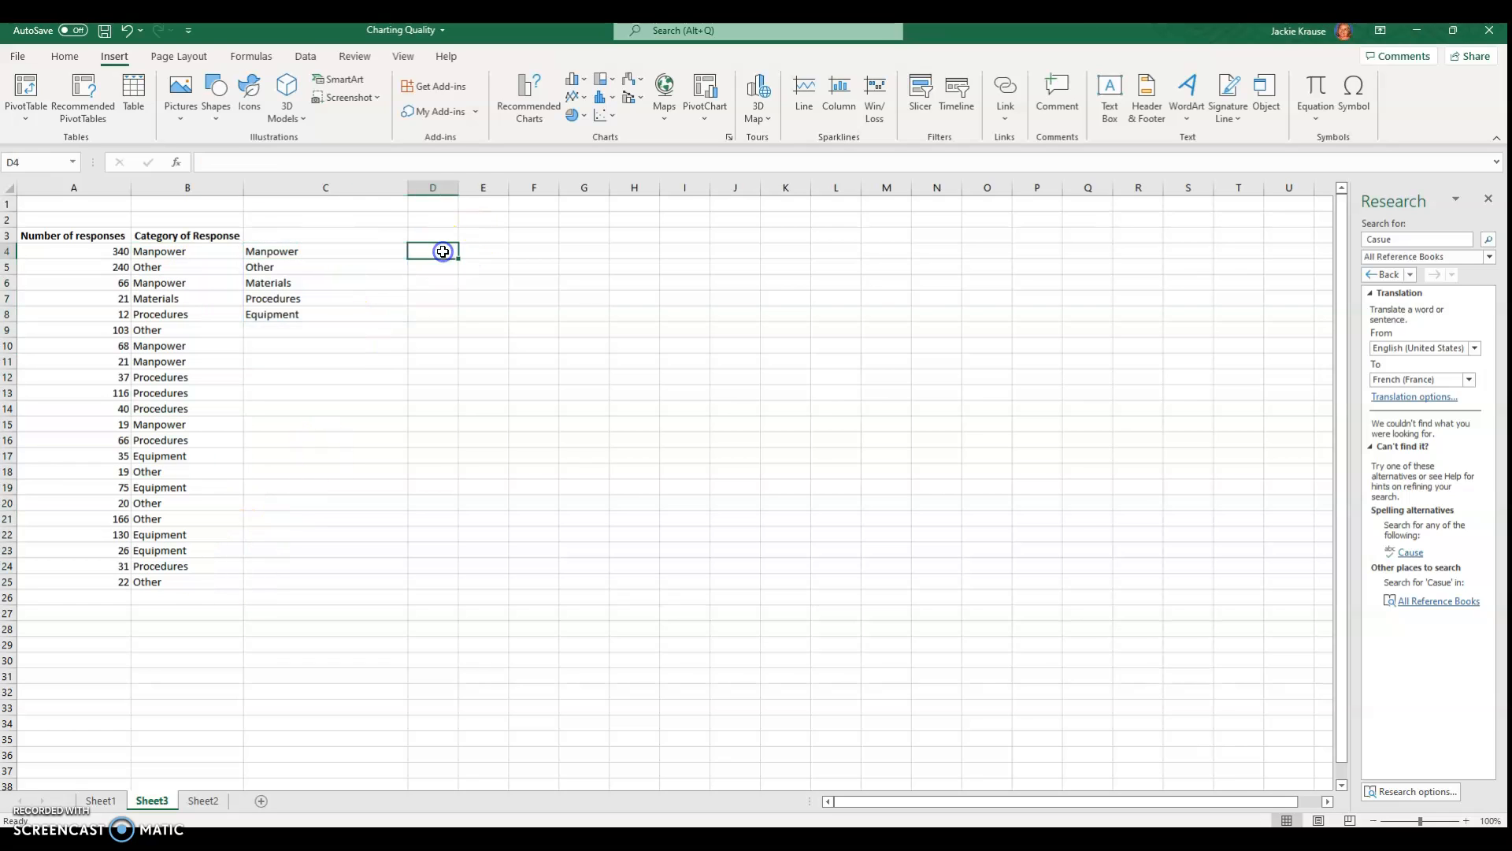
left_click_drag(459, 187, 484, 192)
left_click(443, 253)
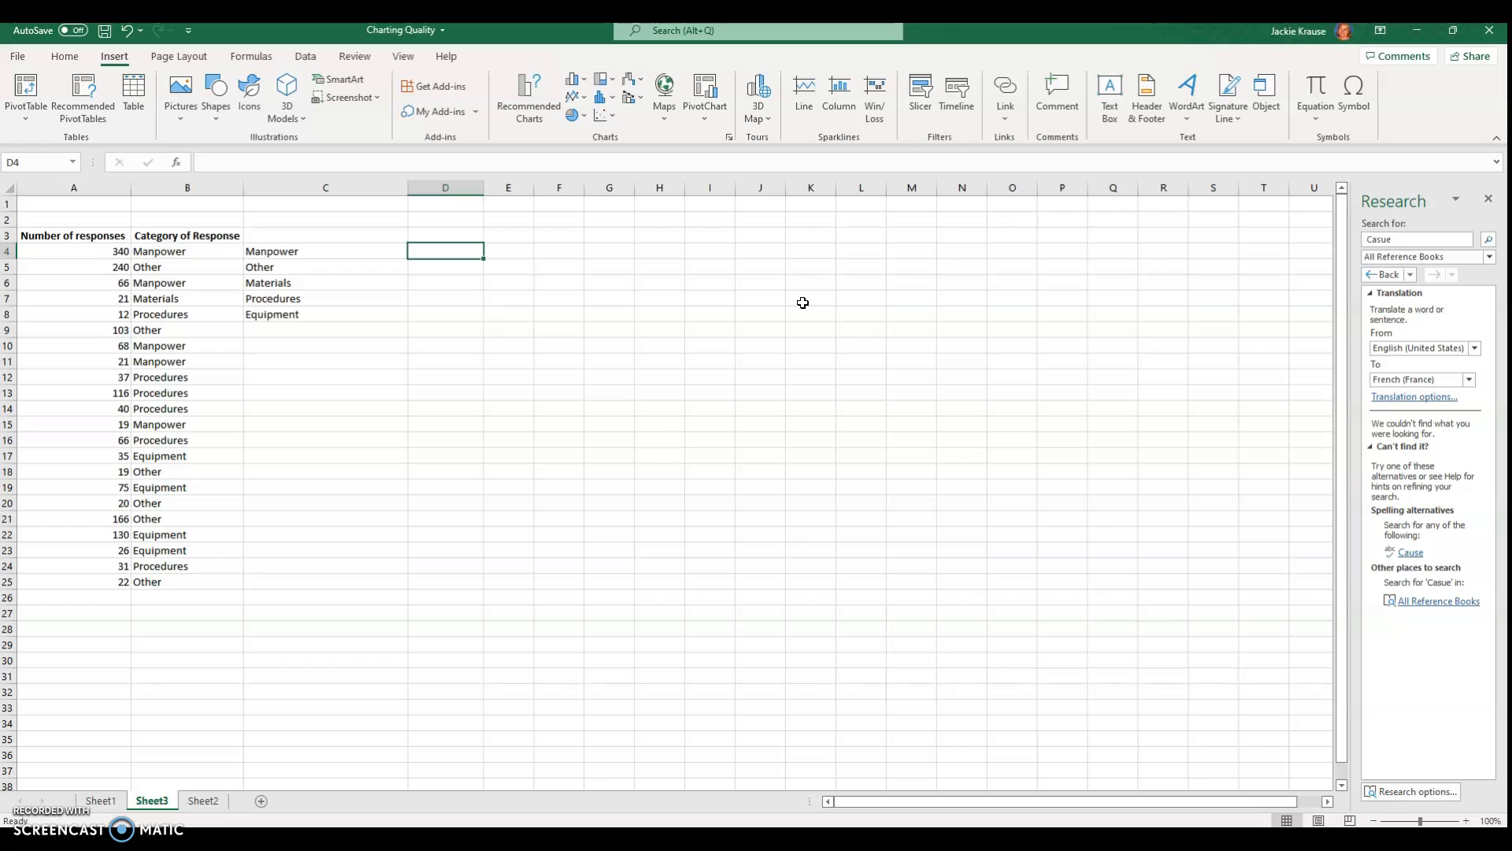
type("=")
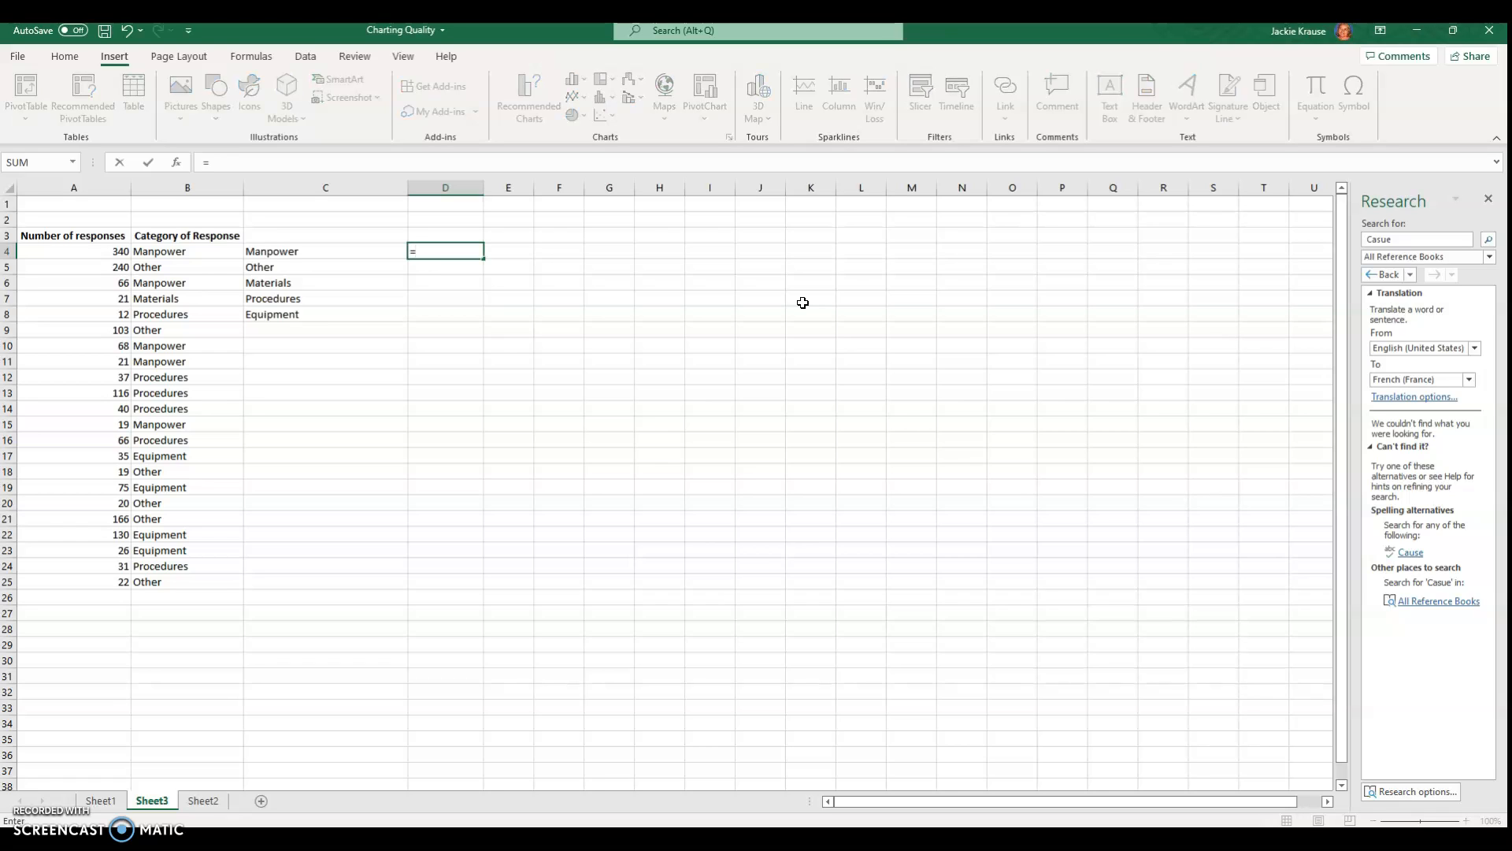
type("sumif")
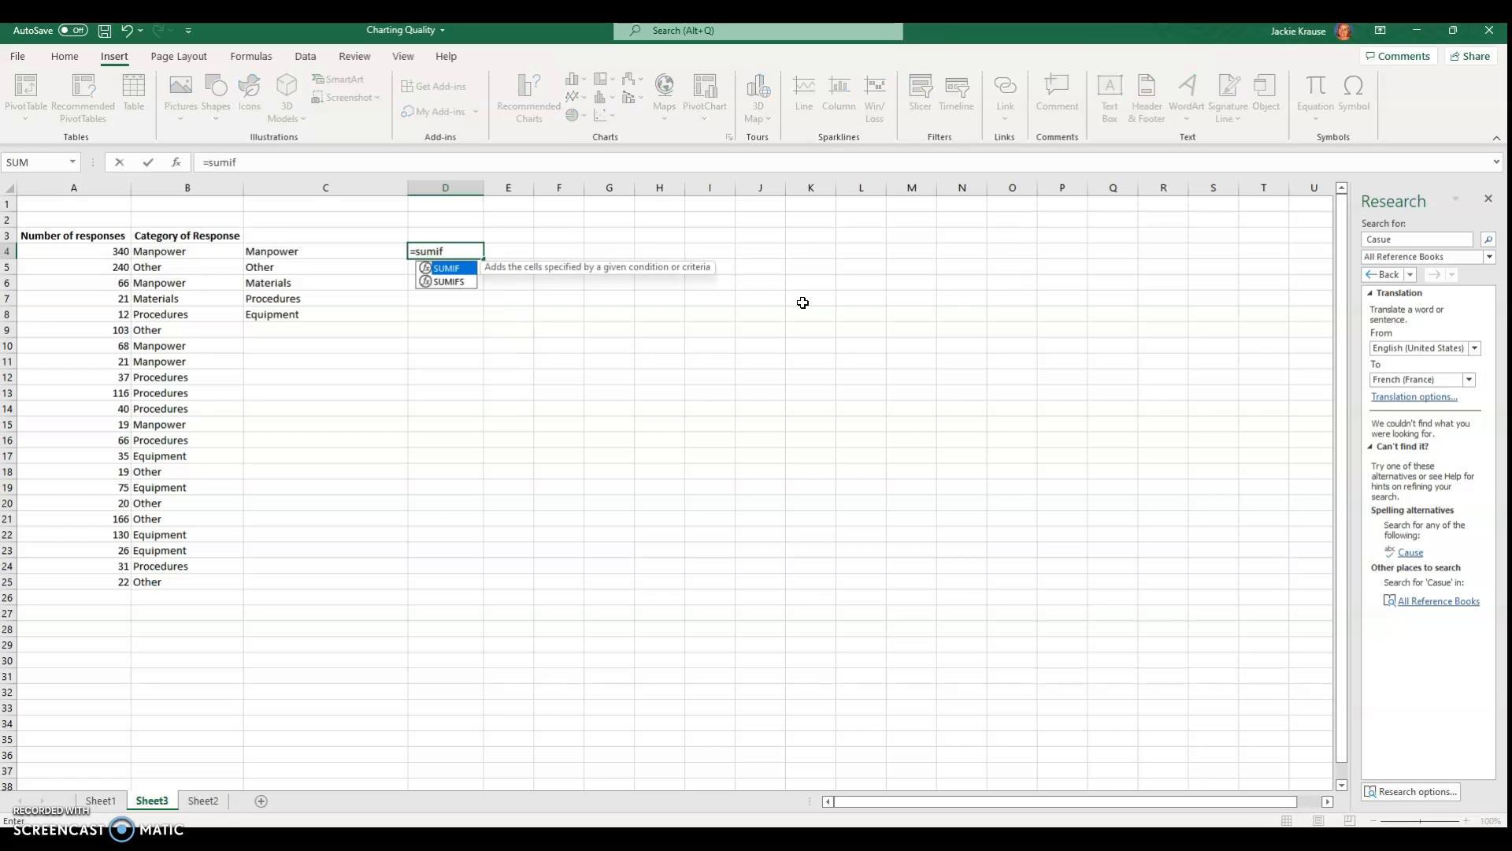
type("(")
left_click(789, 305)
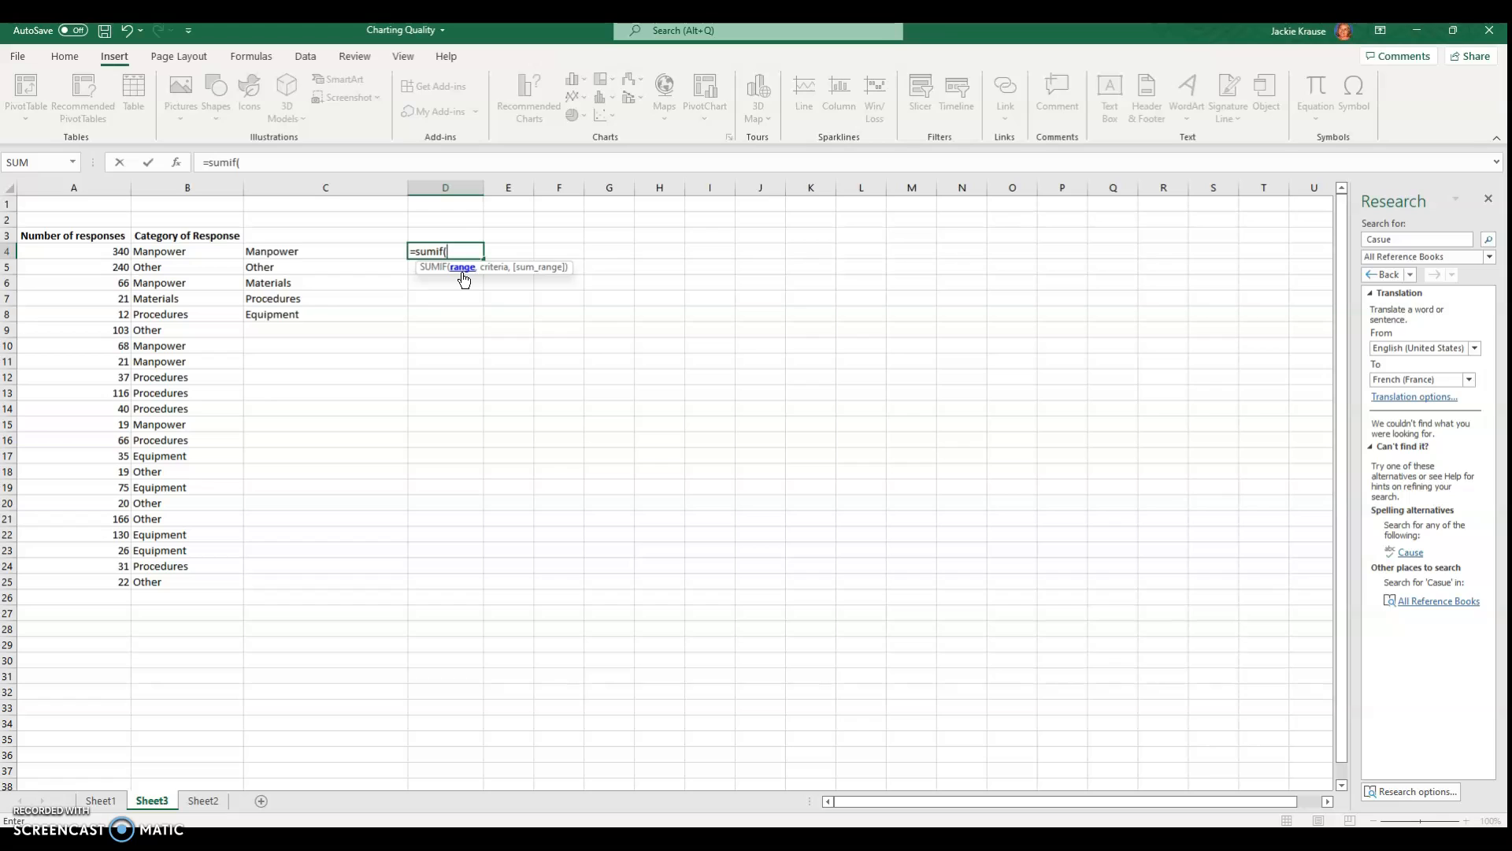
left_click(165, 253)
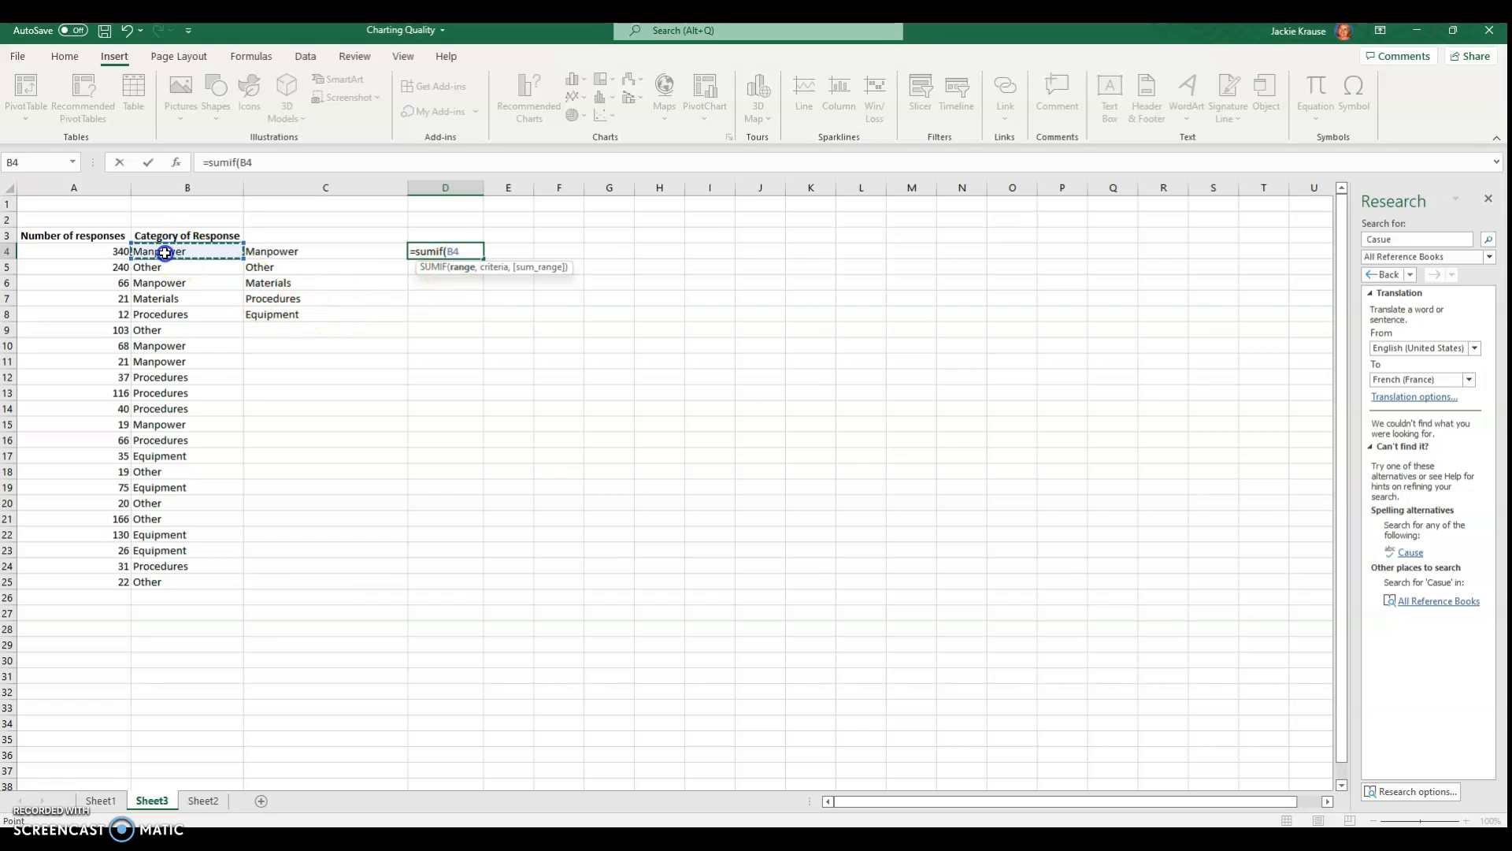
left_click_drag(165, 253, 157, 576)
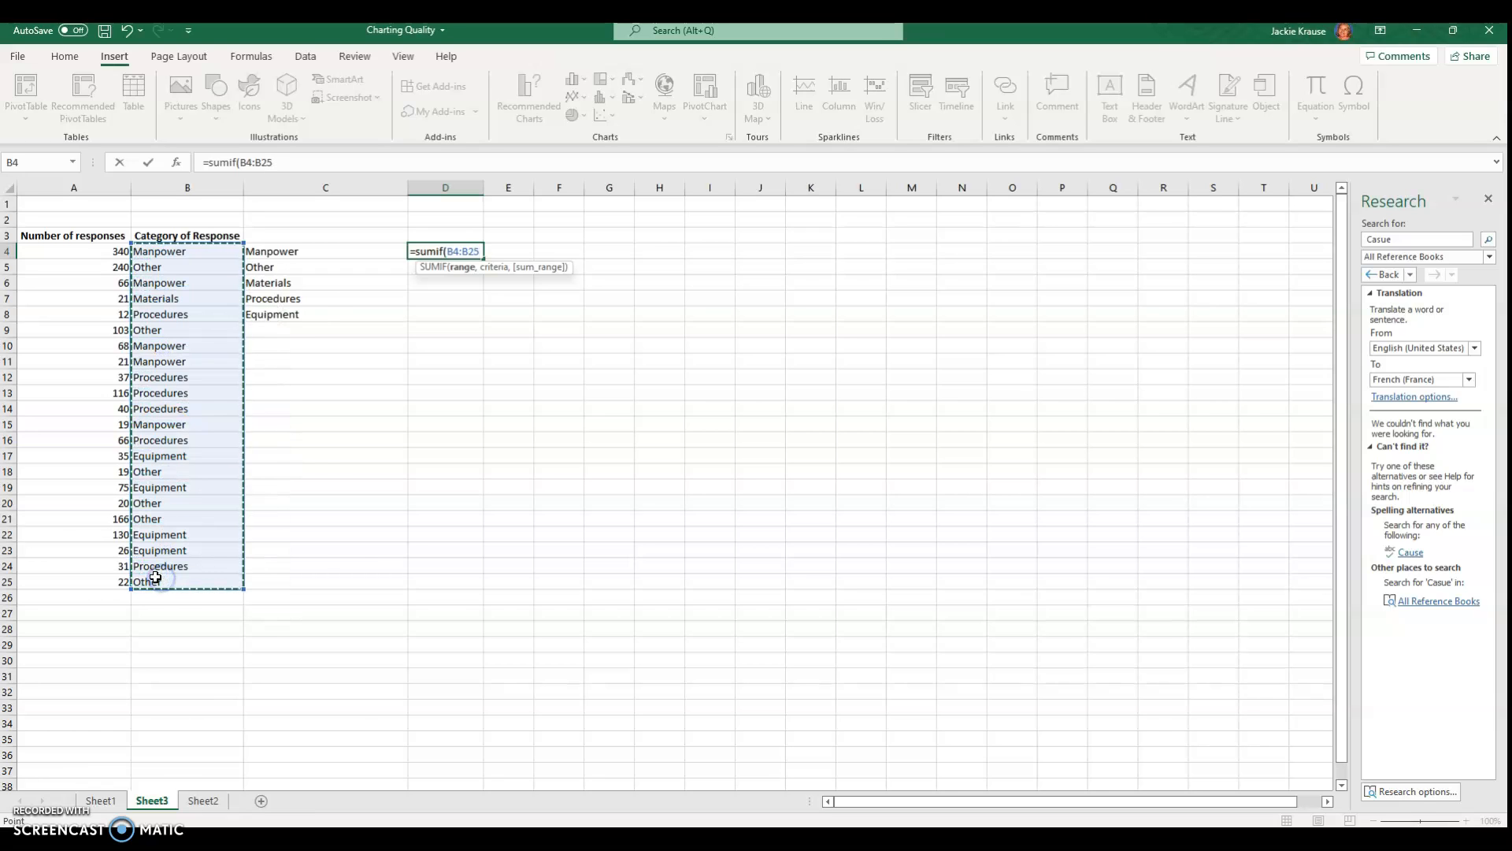
type(",")
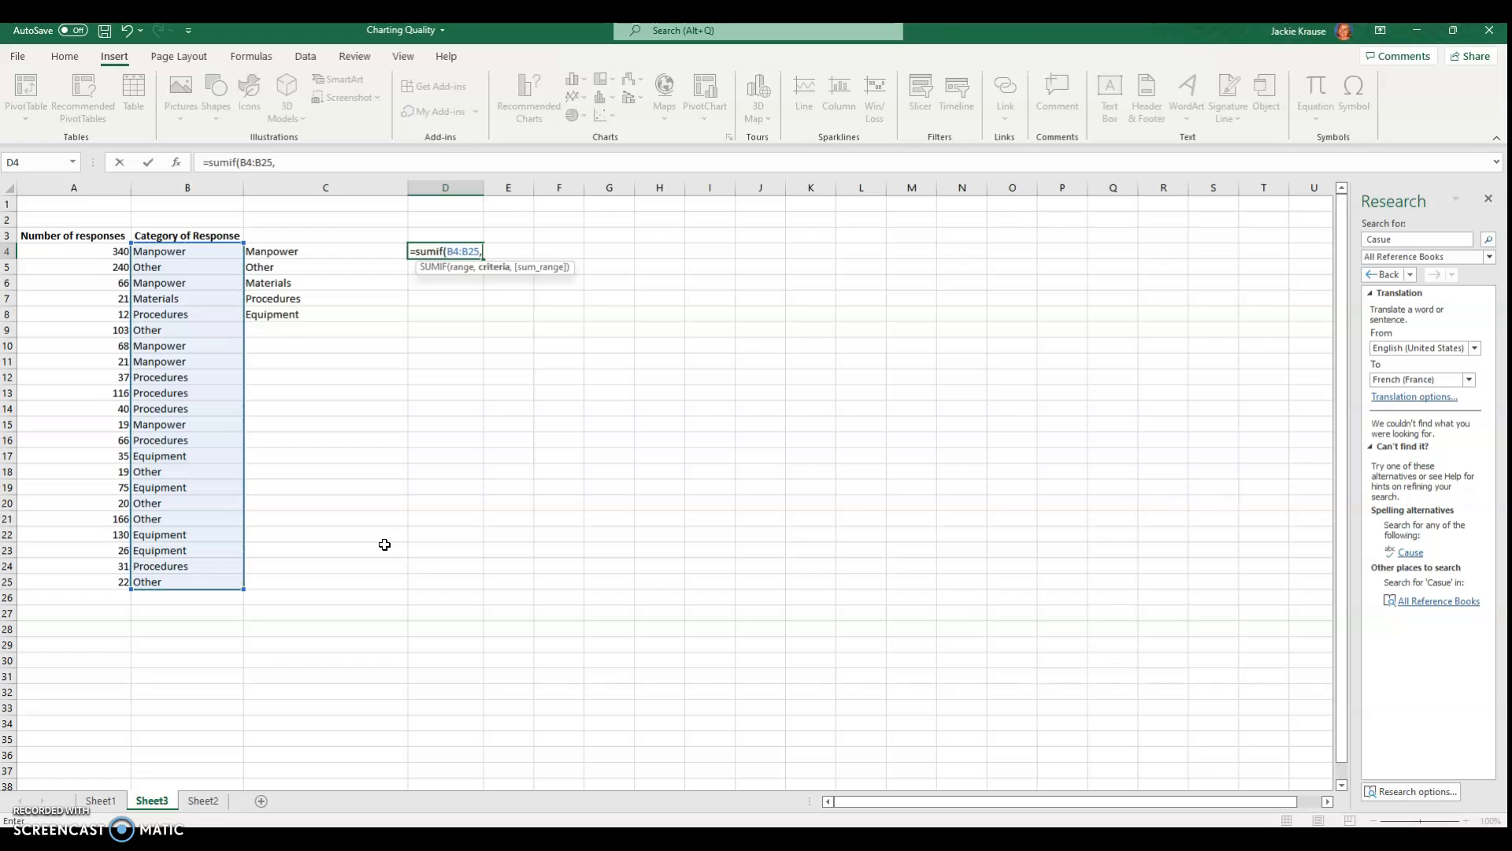
left_click(293, 252)
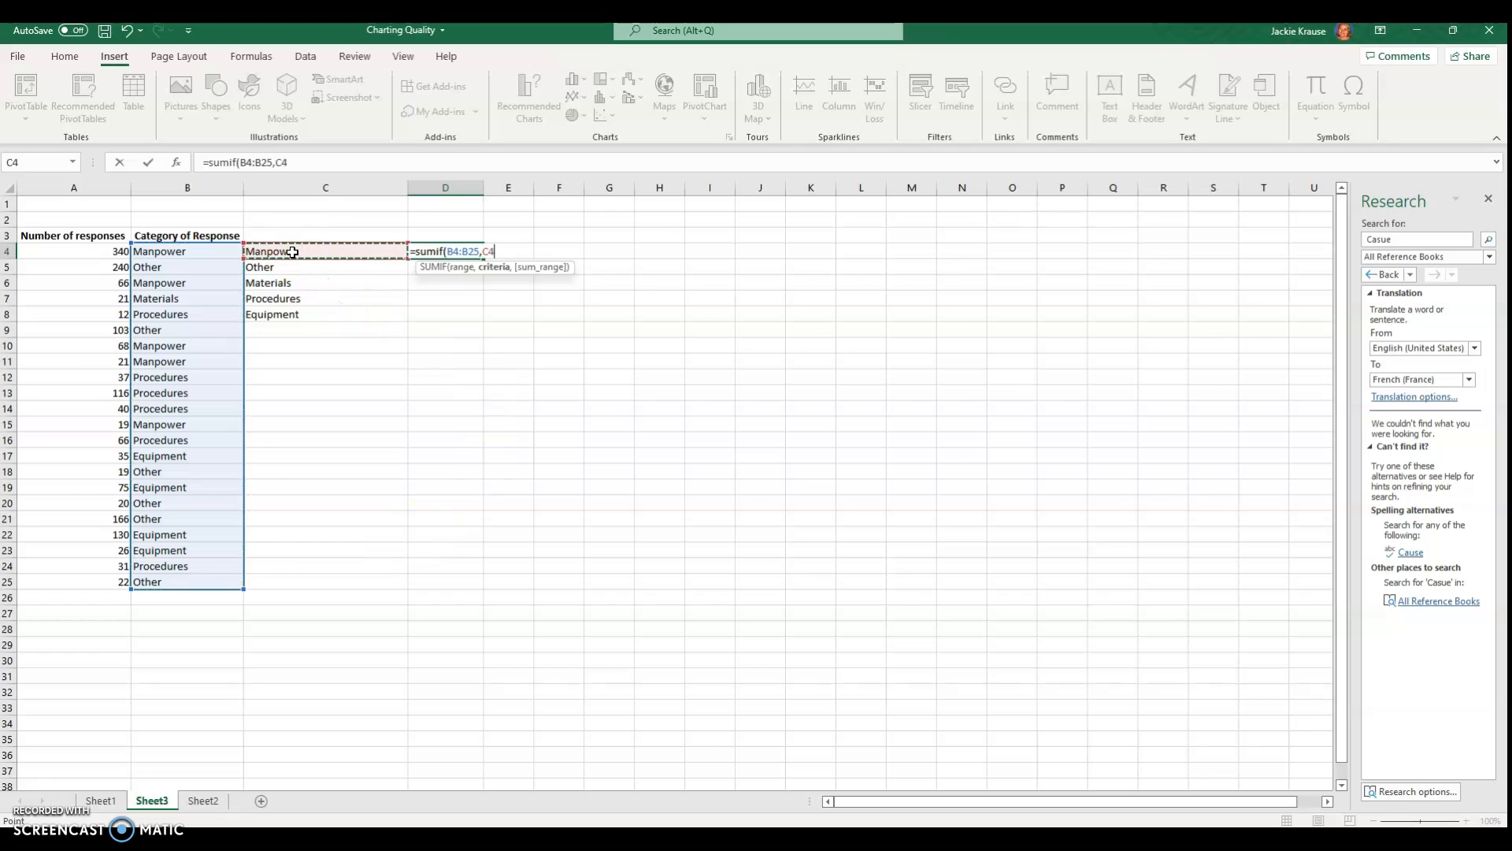
type(",")
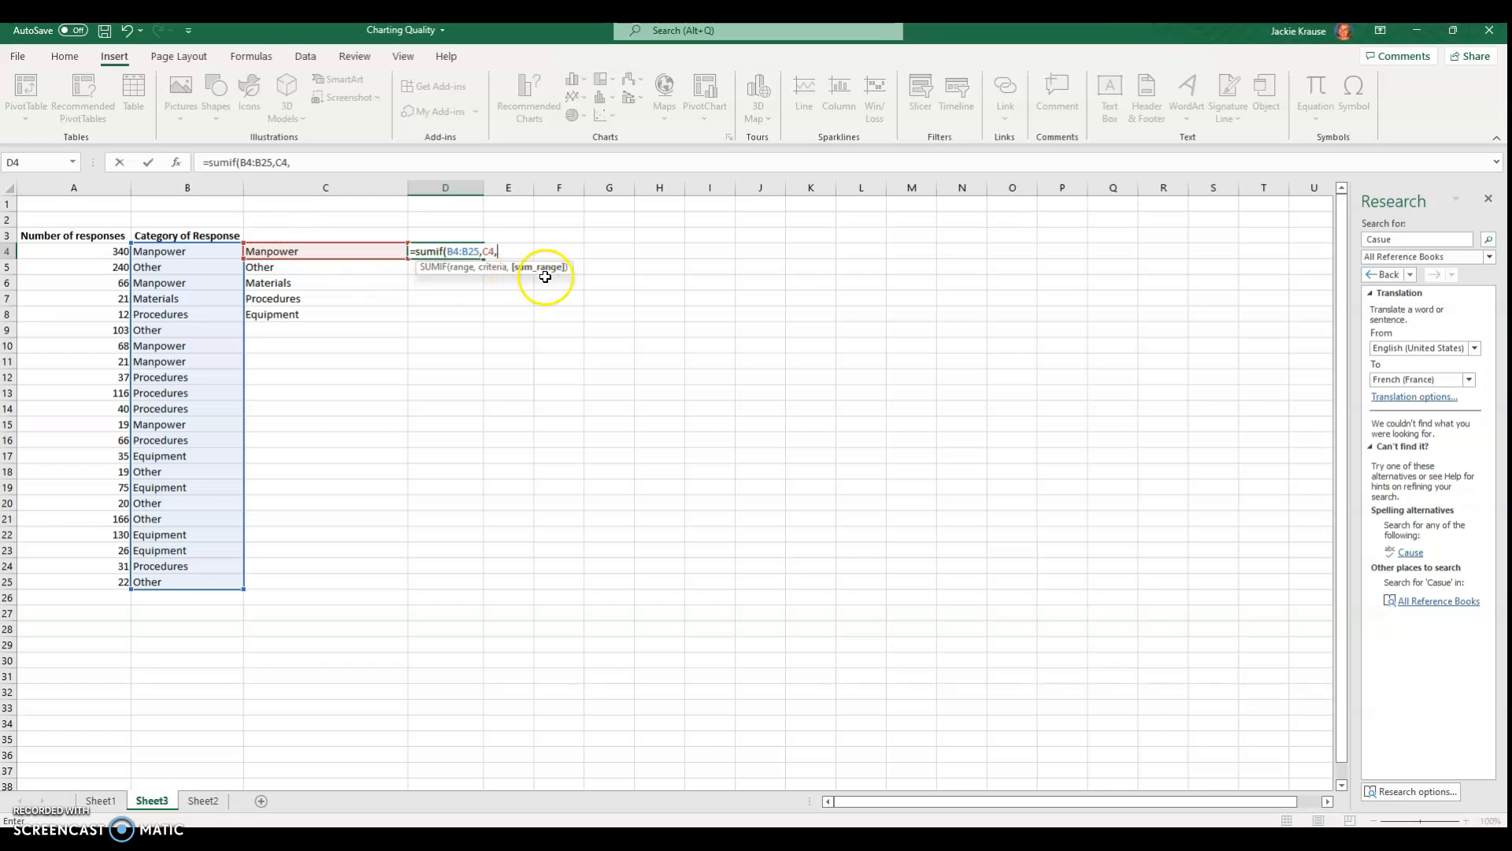
left_click_drag(90, 249, 89, 523)
left_click_drag(79, 582, 78, 582)
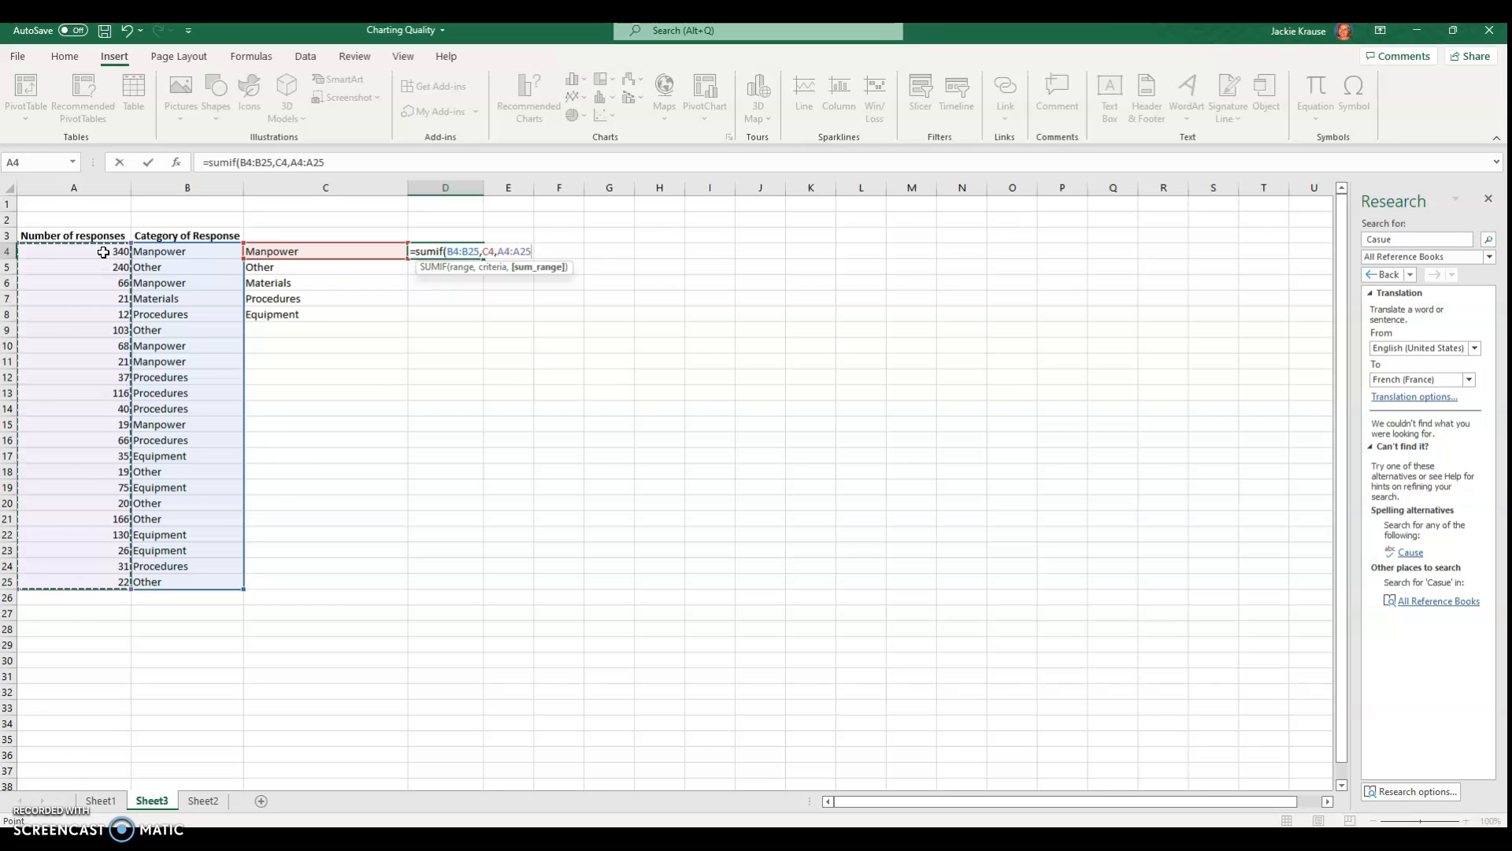
type(")")
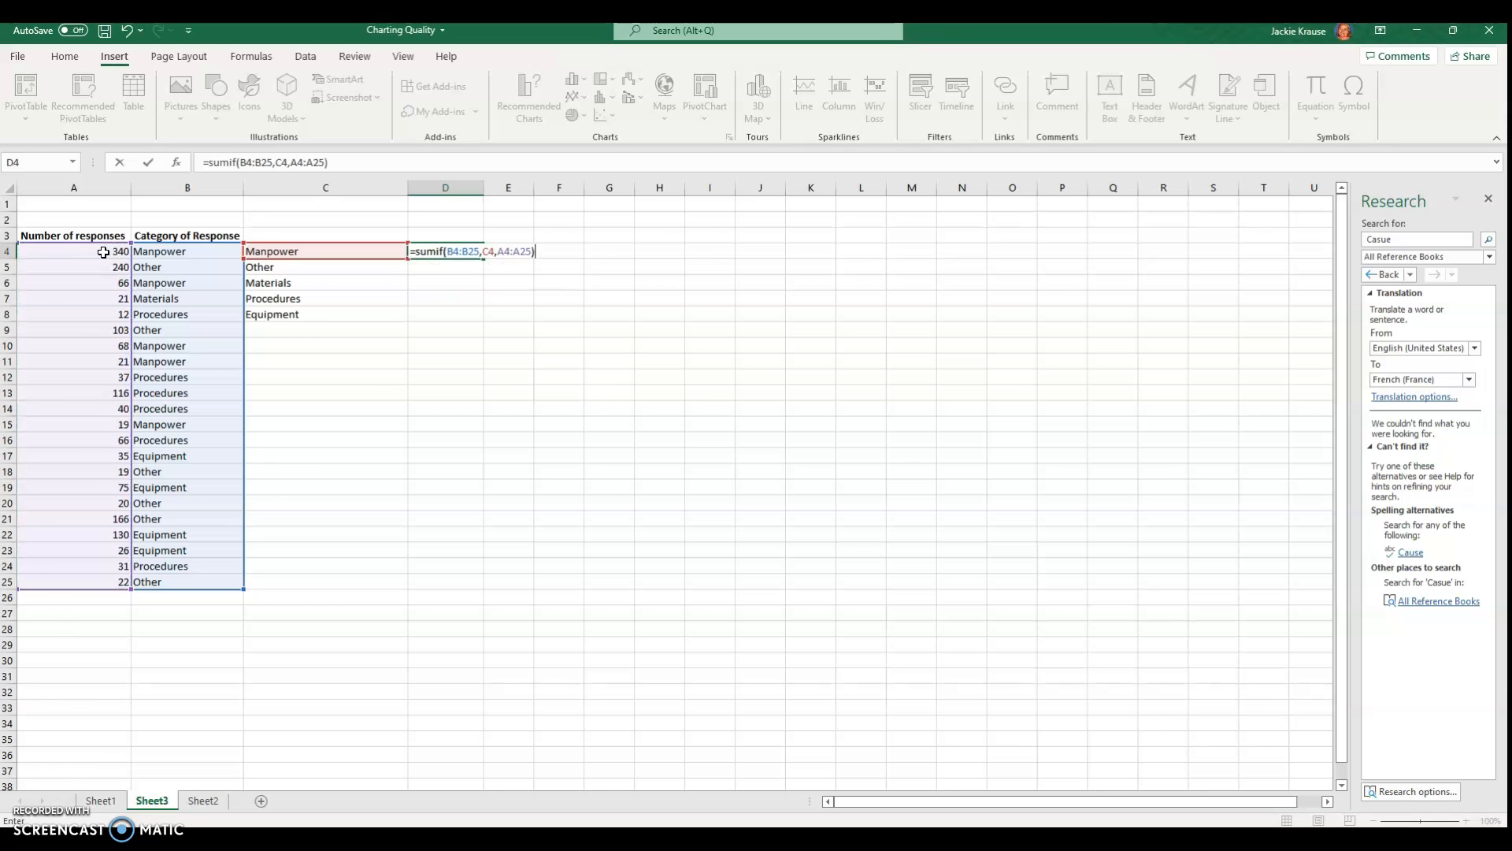
key("Return")
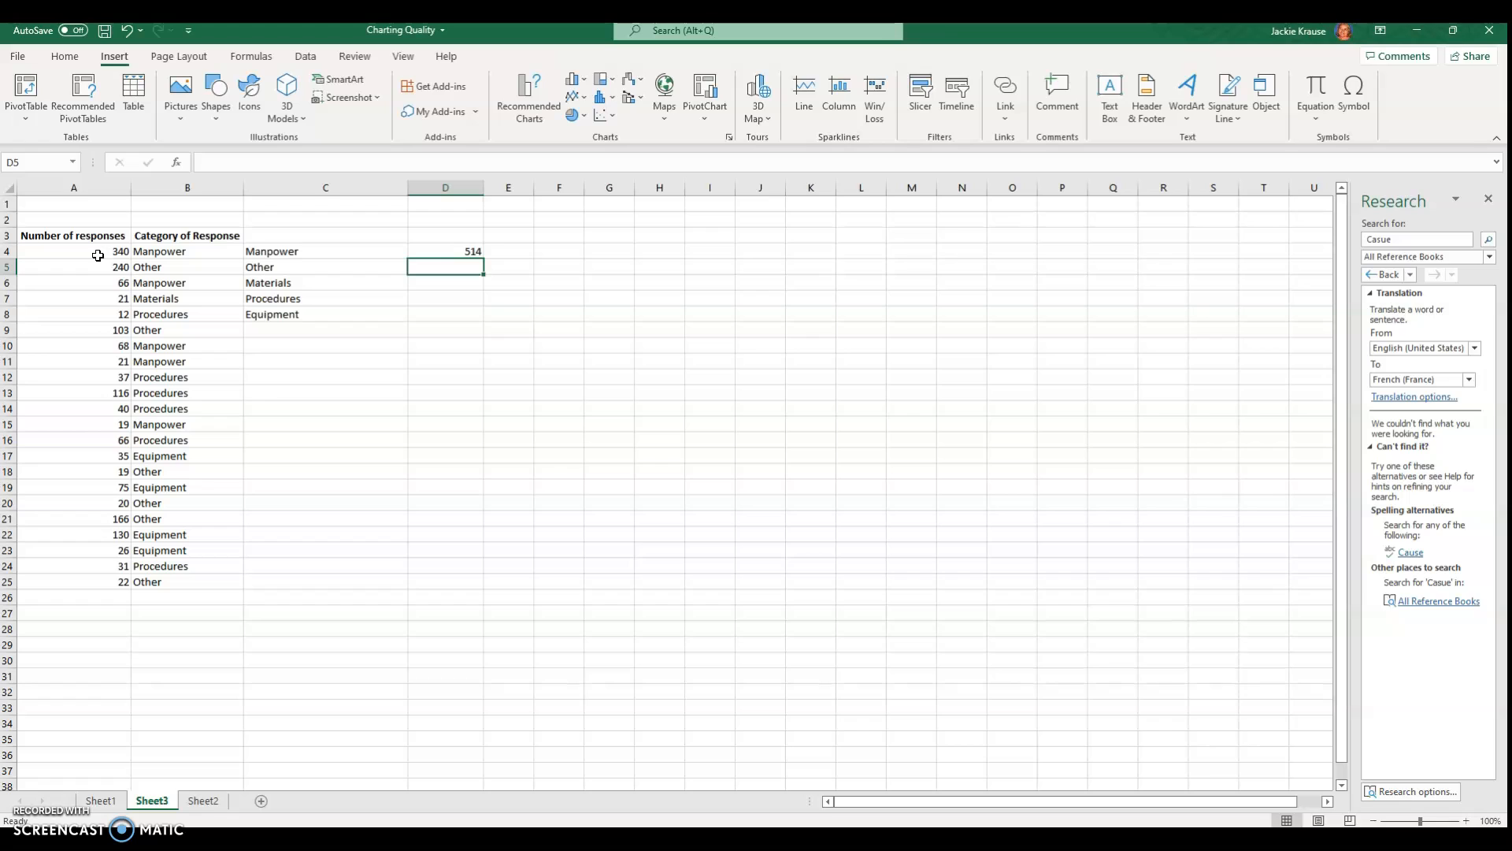
Copy the SUMIF formula from D4 down through D8 to total the responses for every listed category
left_click(436, 253)
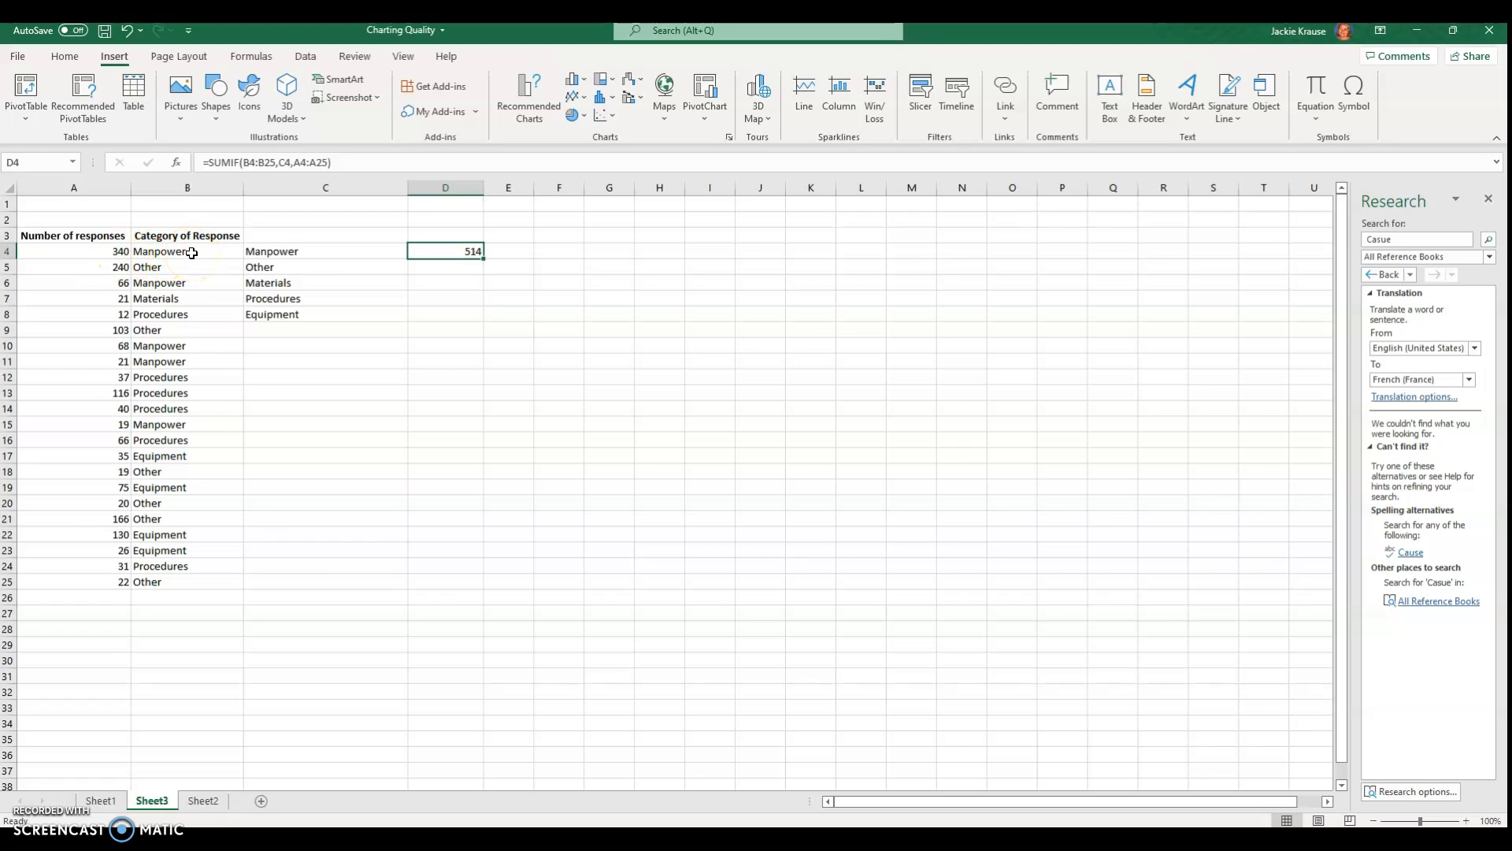
left_click(76, 249)
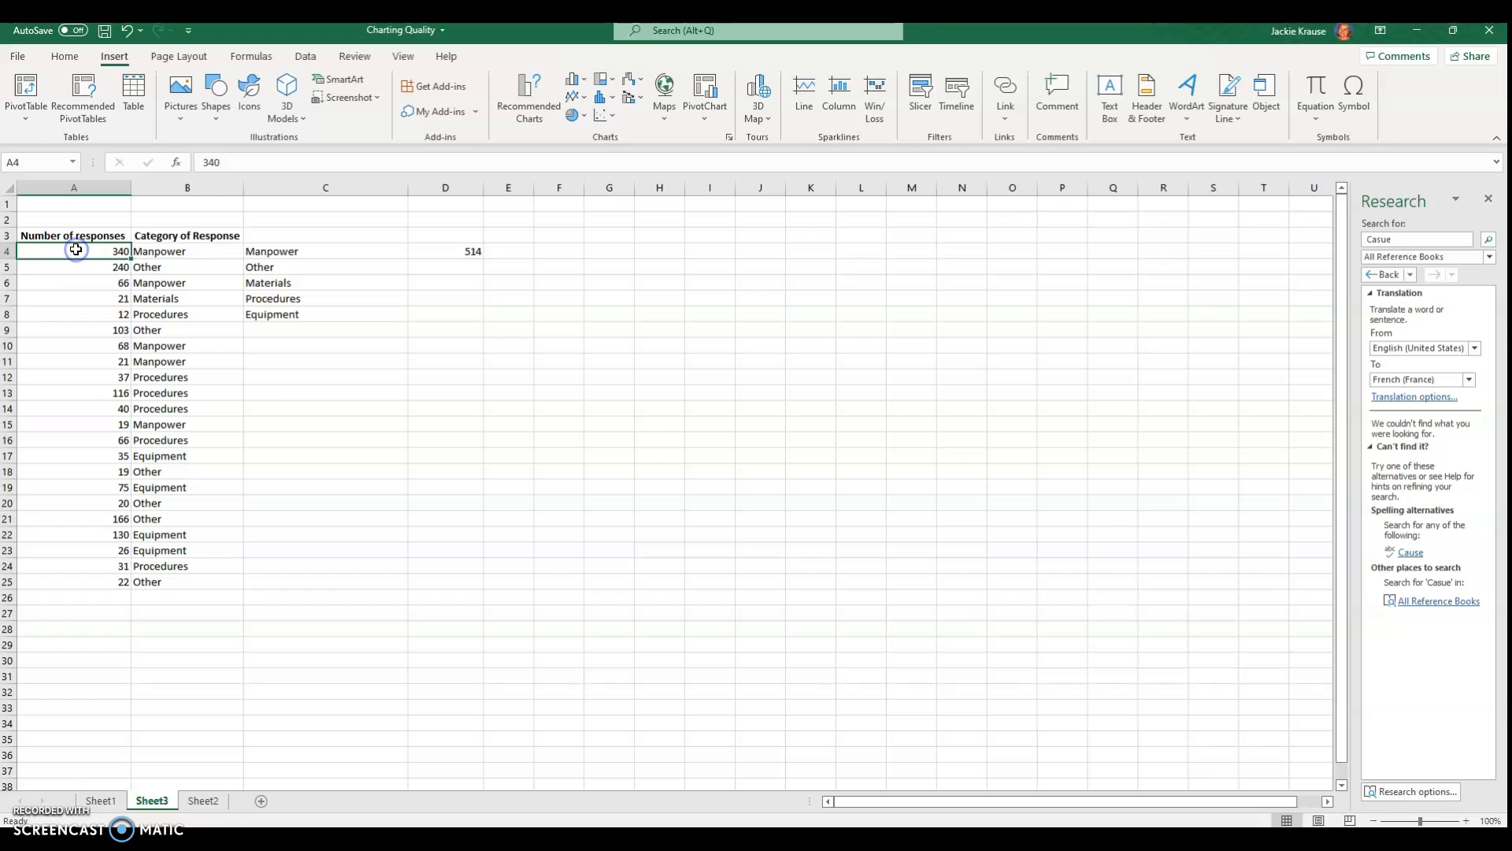
left_click(76, 282)
left_click(82, 346)
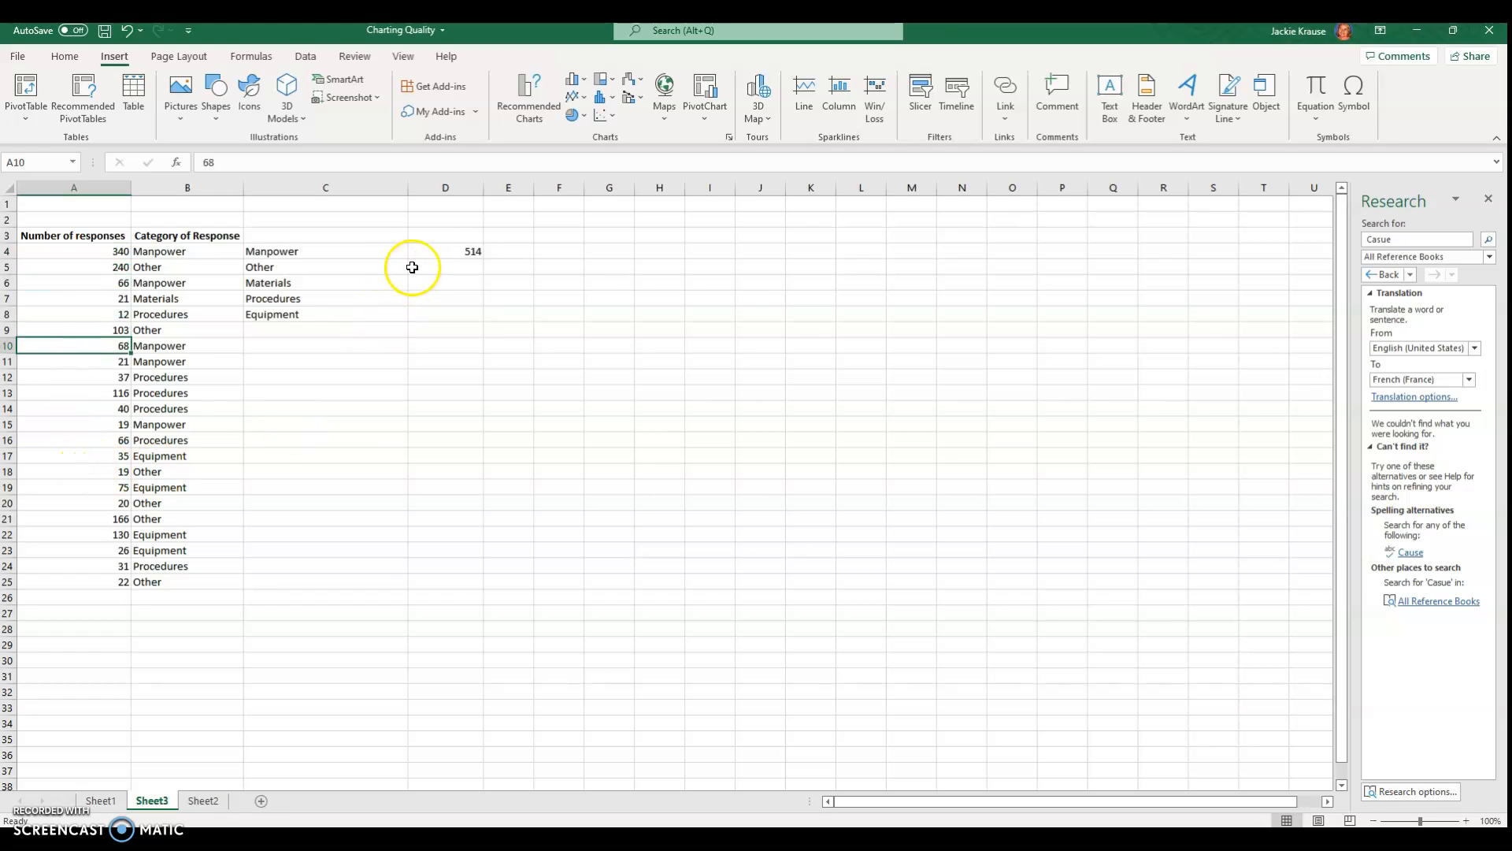
left_click(445, 252)
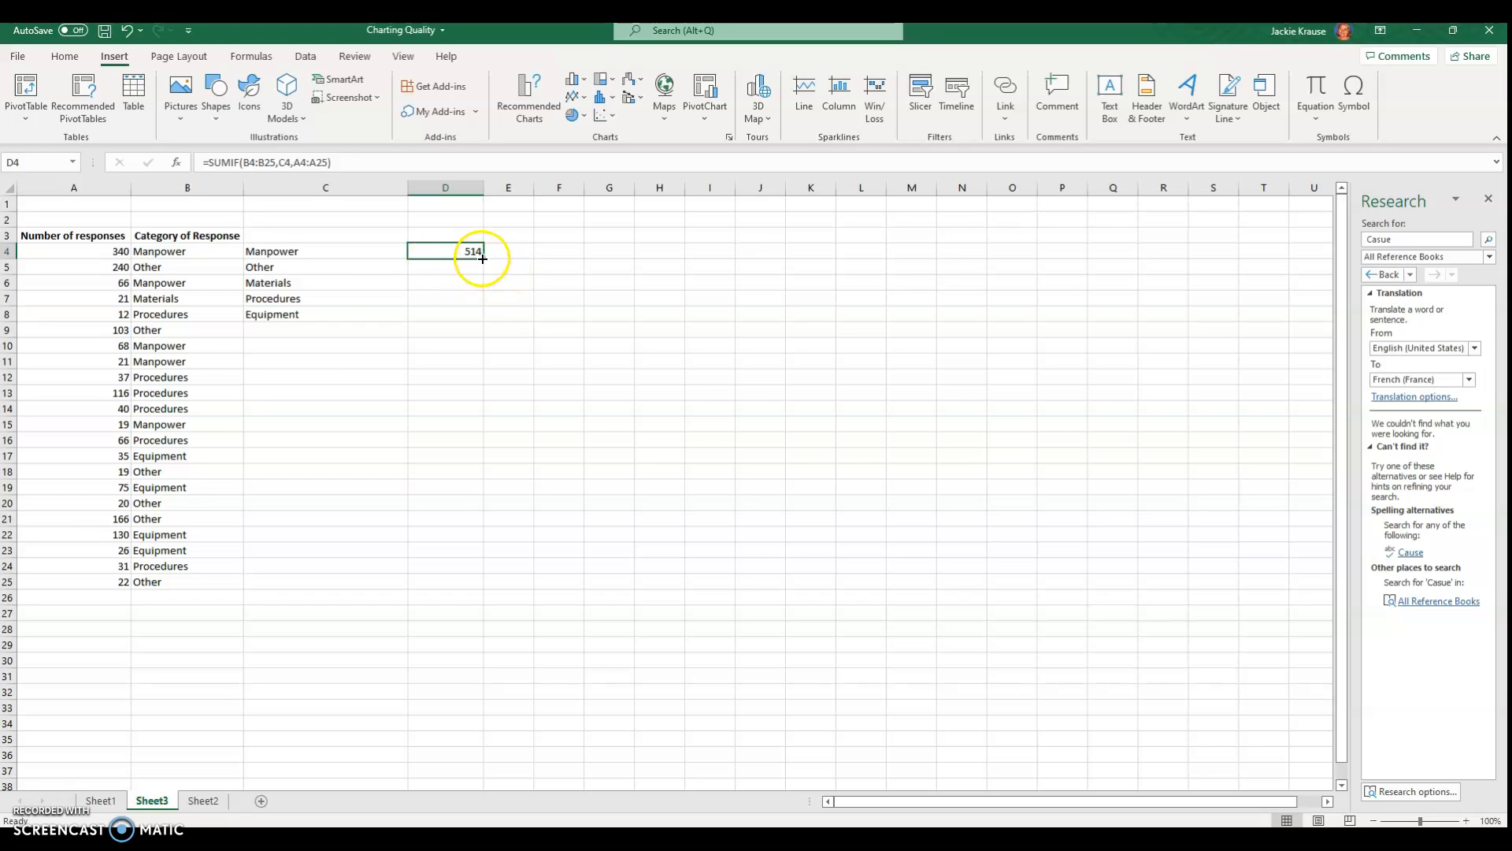
left_click_drag(483, 259, 487, 314)
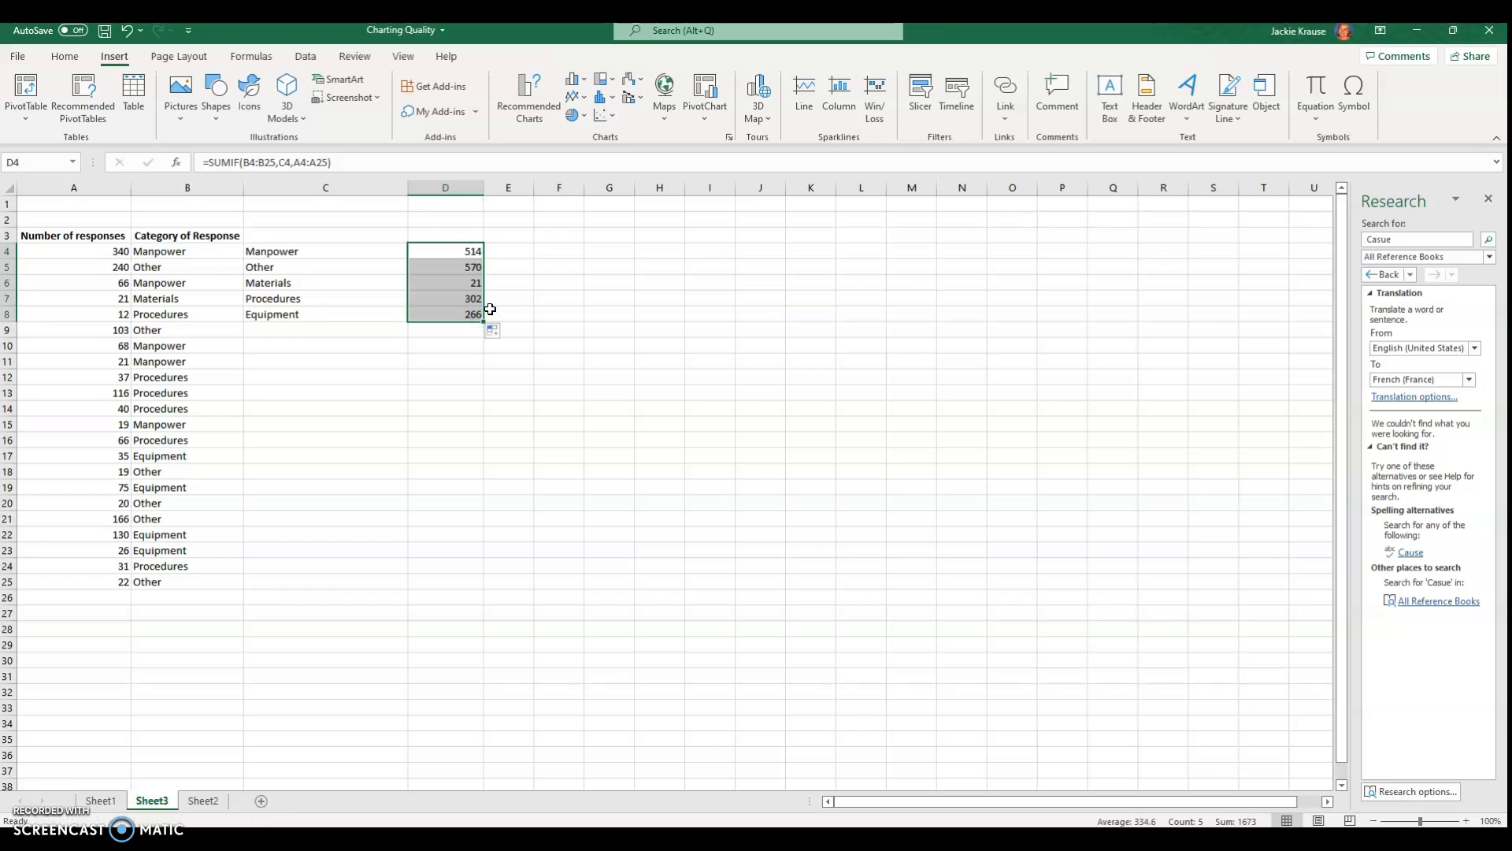
Review the copied SUMIF formulas in column D and compare the sum of D4:D8 with the sum of A4:A25
left_click(377, 331)
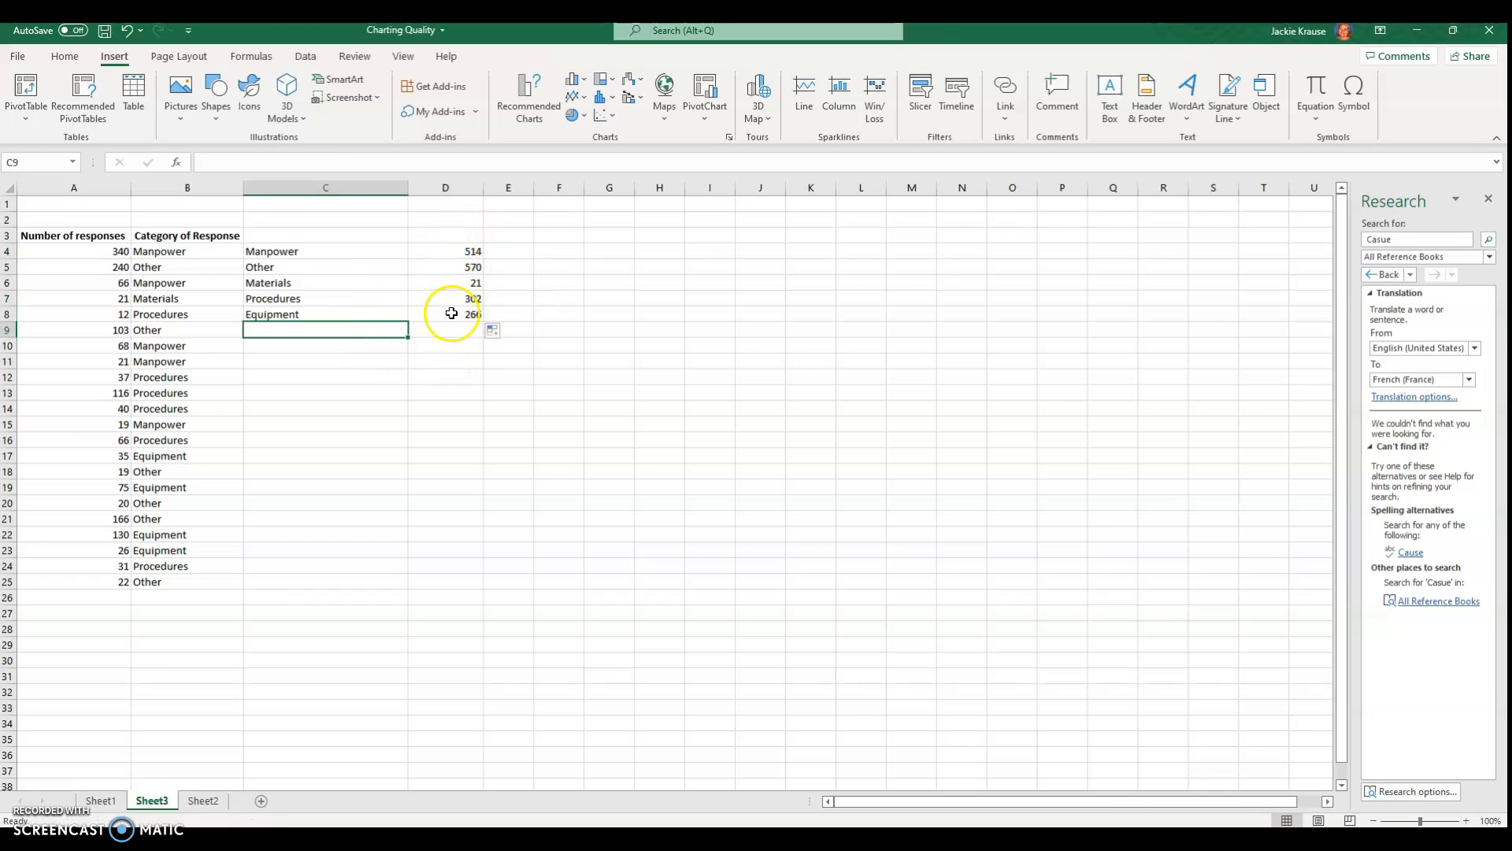
left_click(471, 250)
left_click(461, 268)
left_click(461, 282)
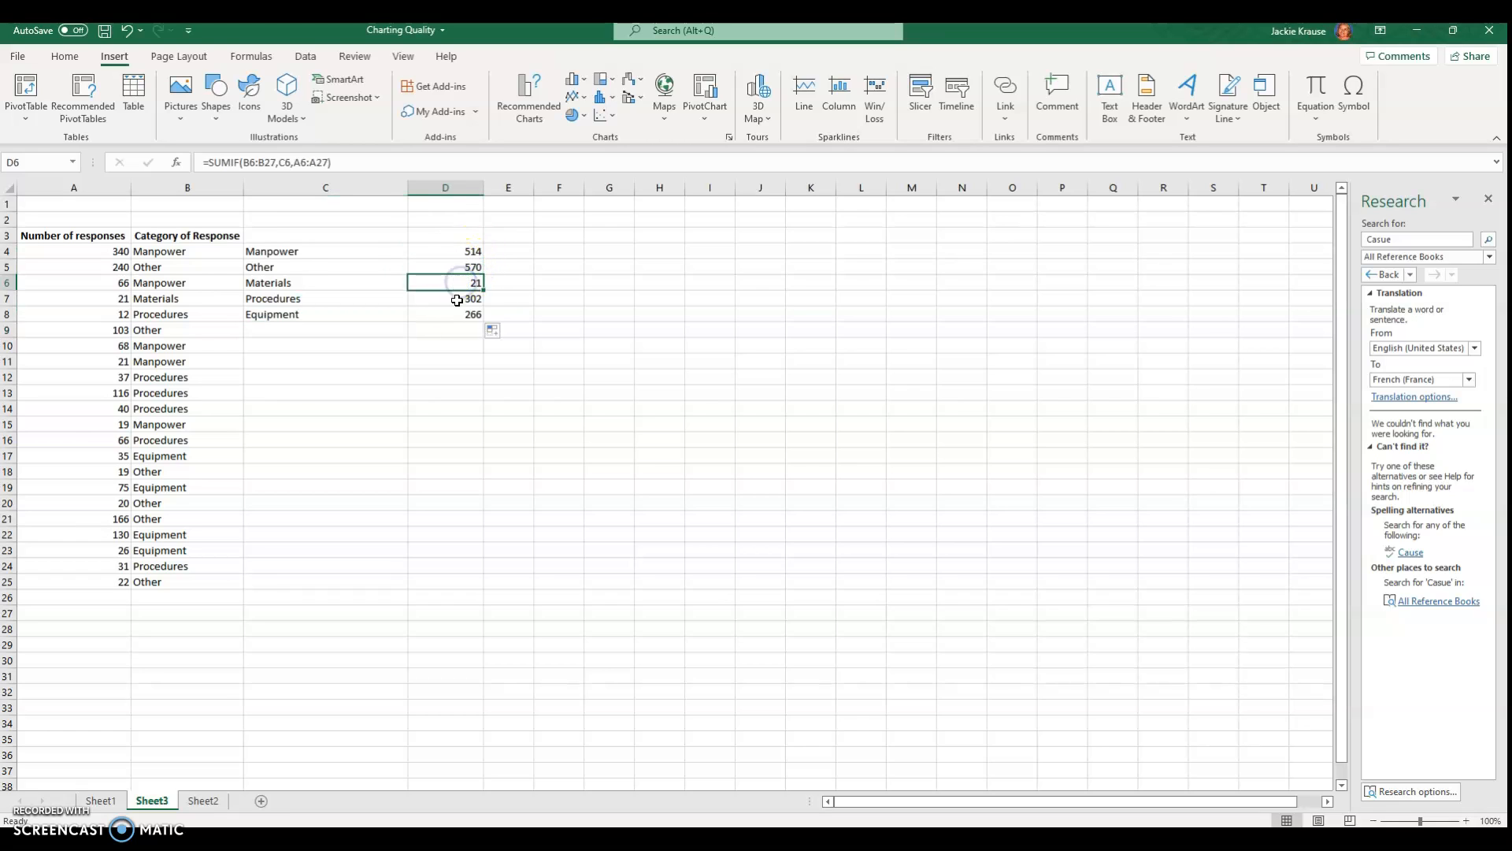
left_click(455, 301)
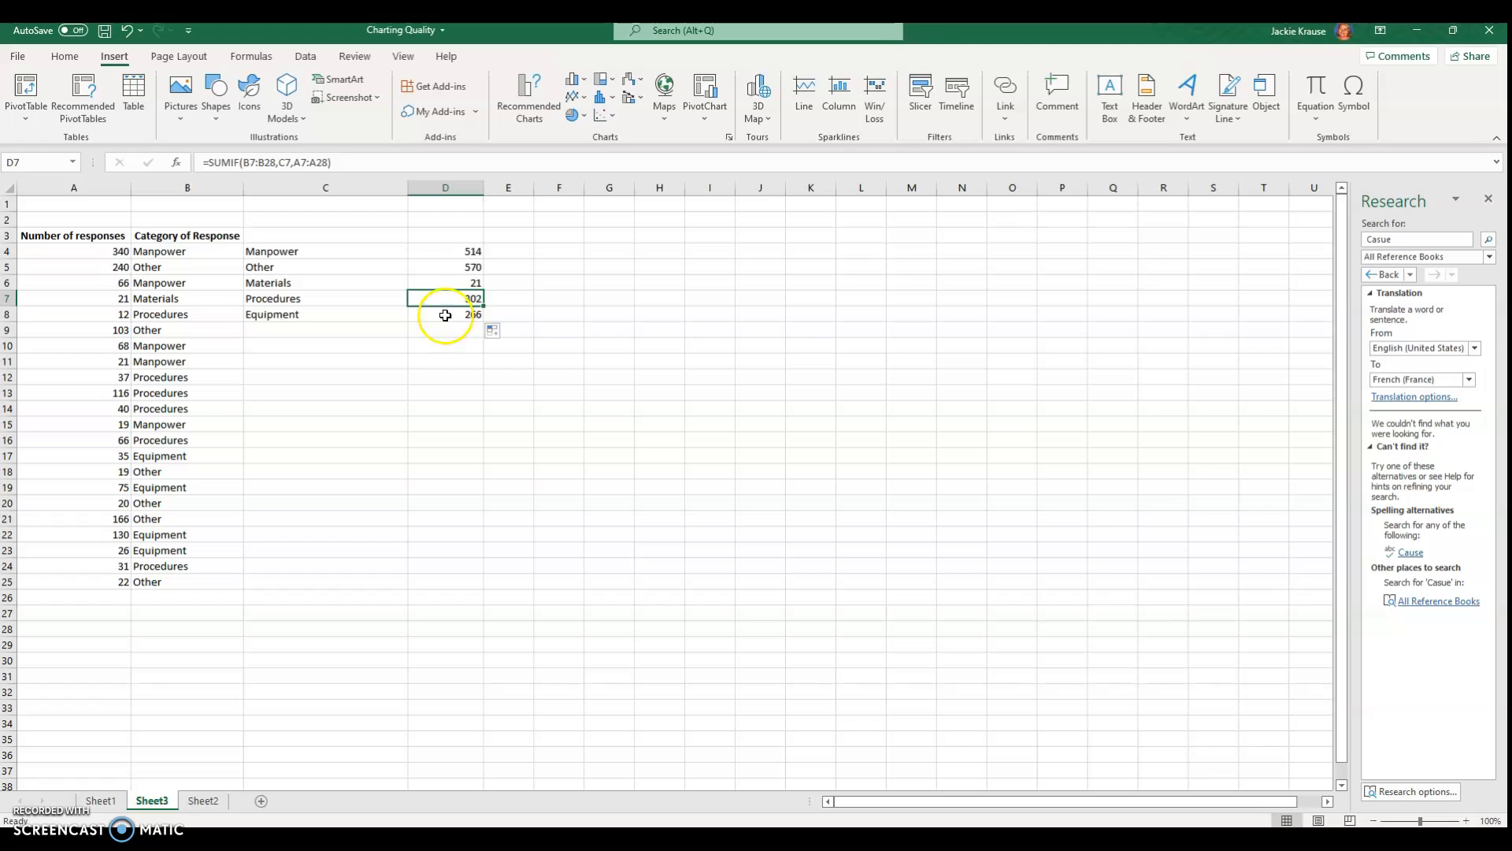
left_click(448, 250)
left_click(450, 267)
left_click(449, 282)
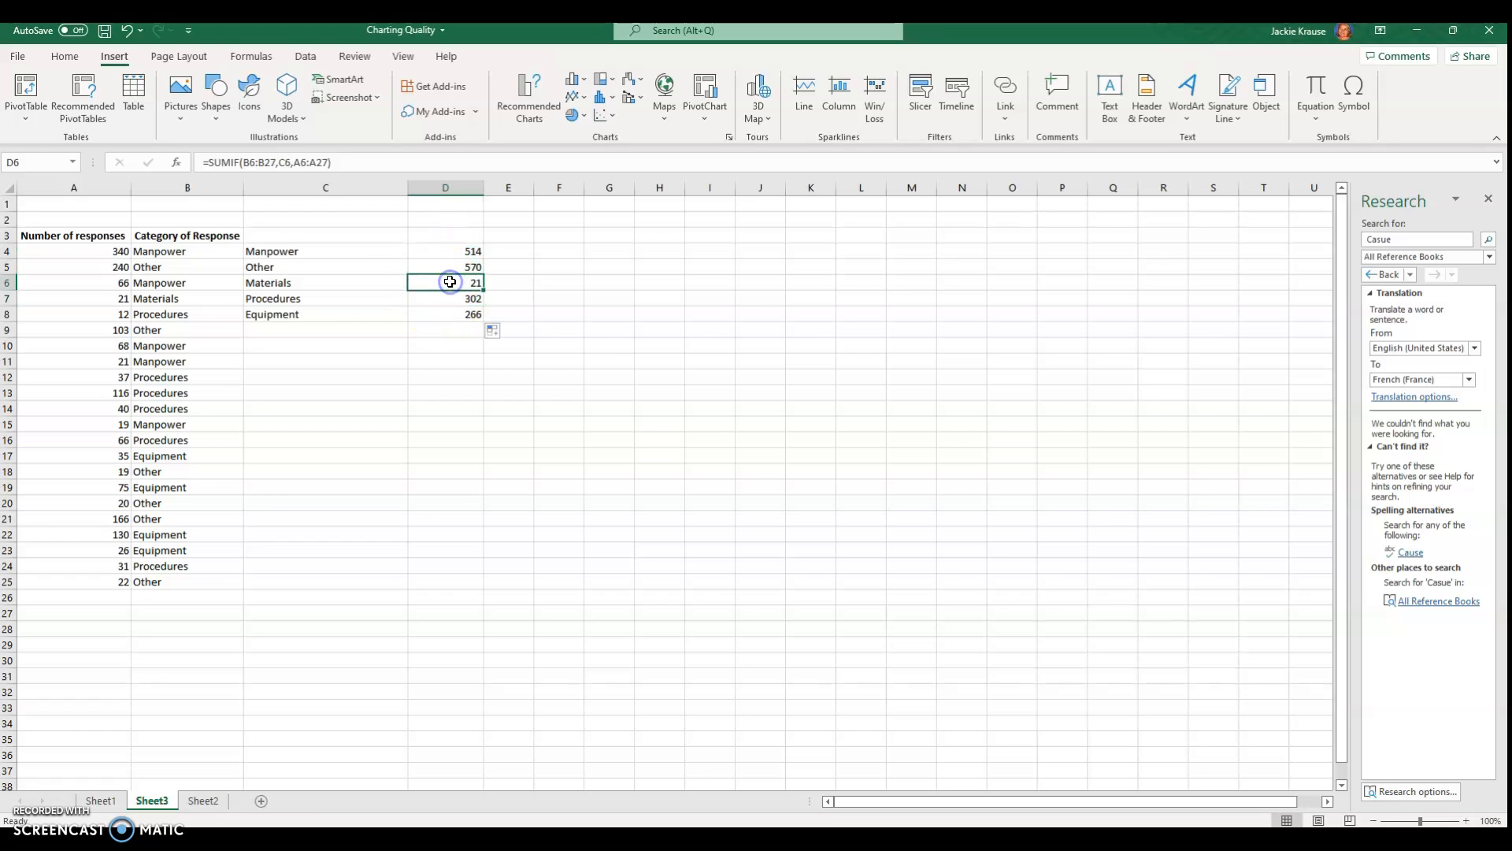
left_click(450, 300)
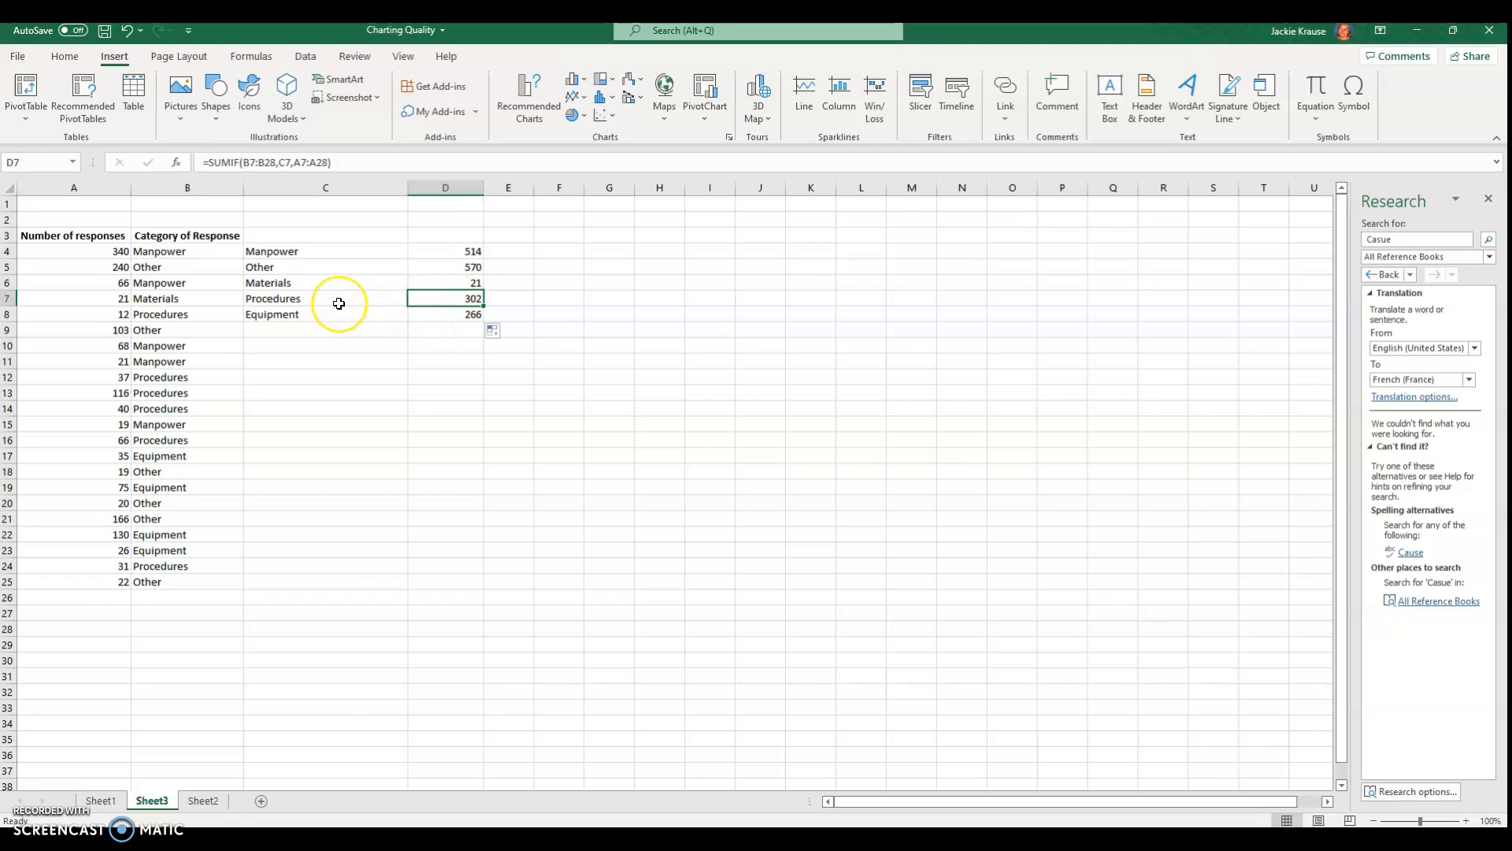
left_click(435, 287)
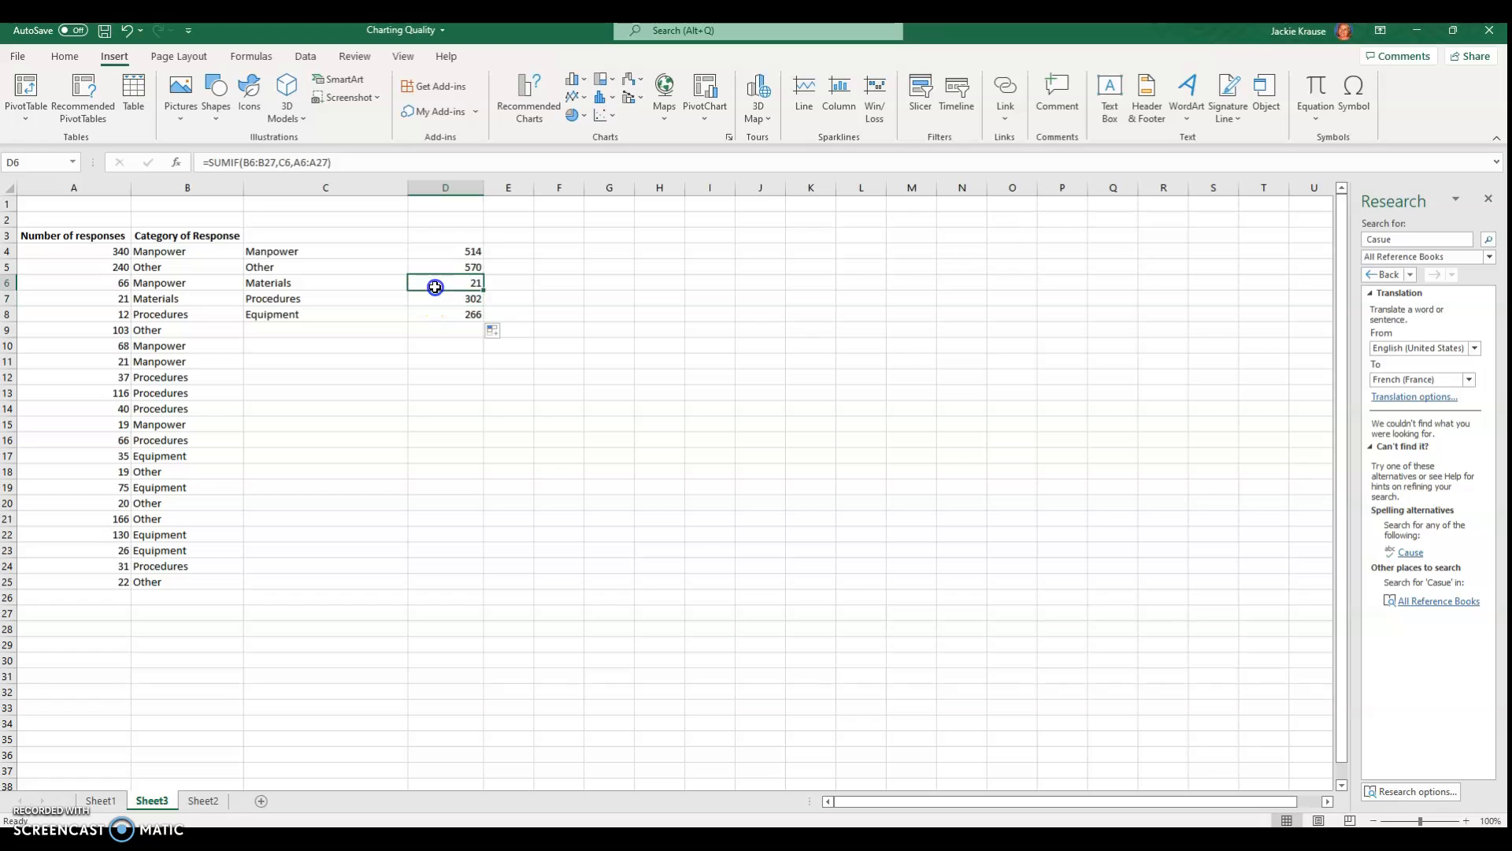
left_click(438, 277)
left_click(450, 334)
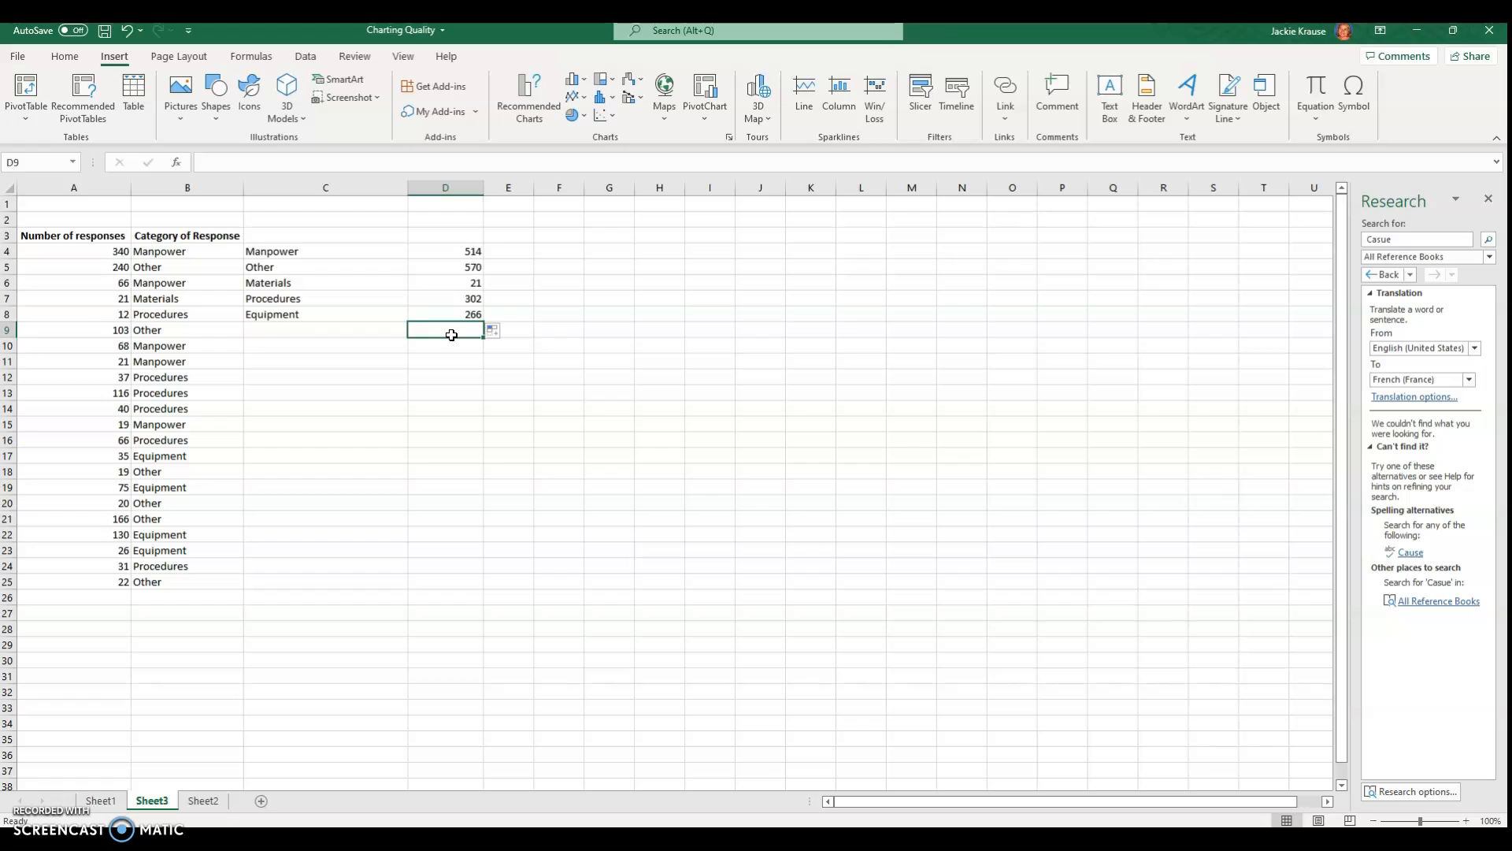
left_click_drag(440, 252, 456, 311)
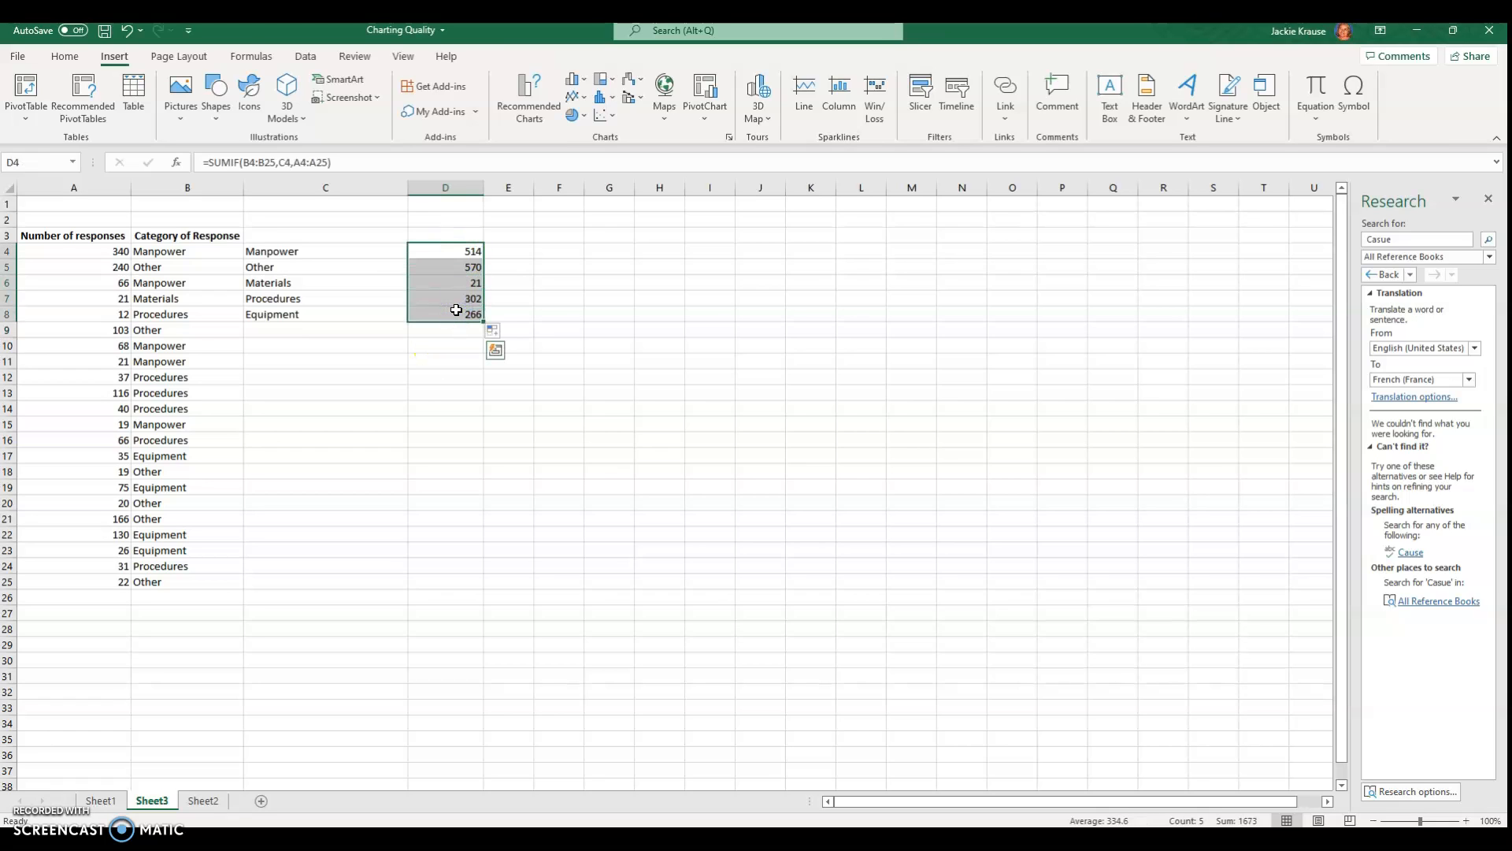
left_click_drag(70, 253, 69, 583)
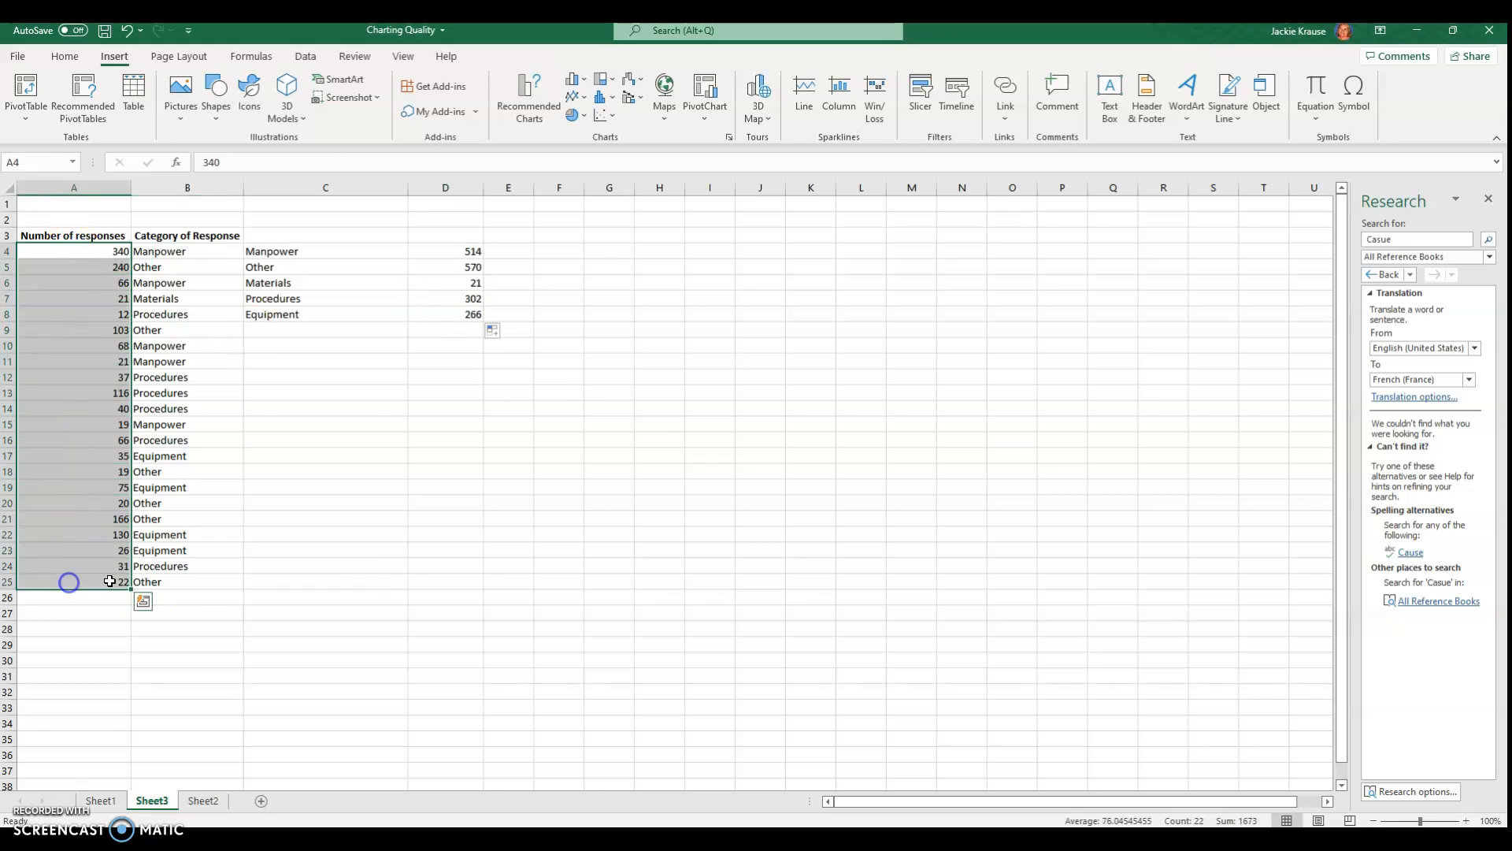
Add up the category totals in D4:D8 with an AutoSum formula in cell D9
left_click(465, 334)
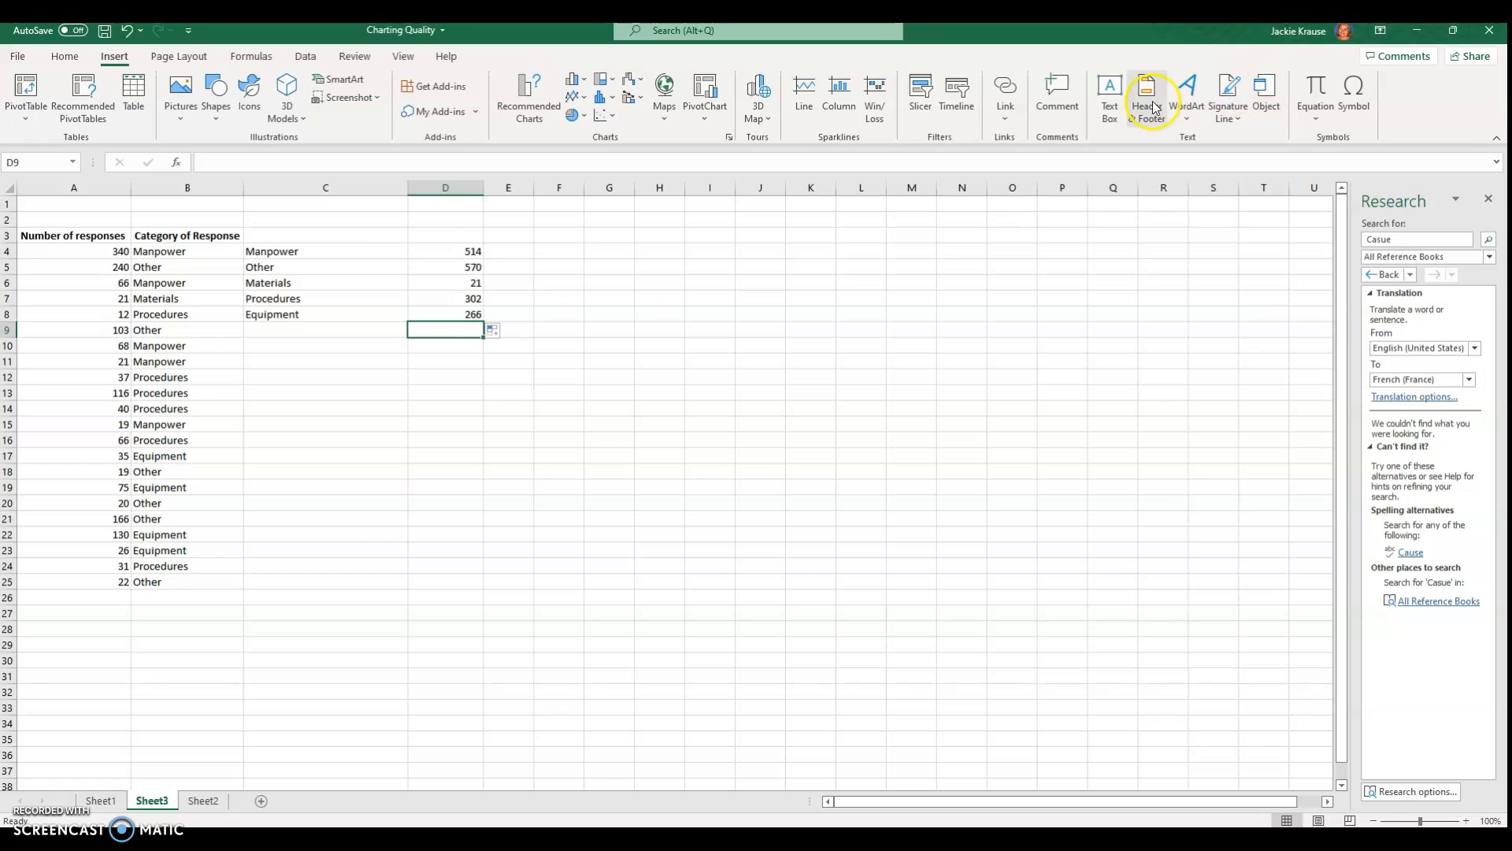
left_click(72, 59)
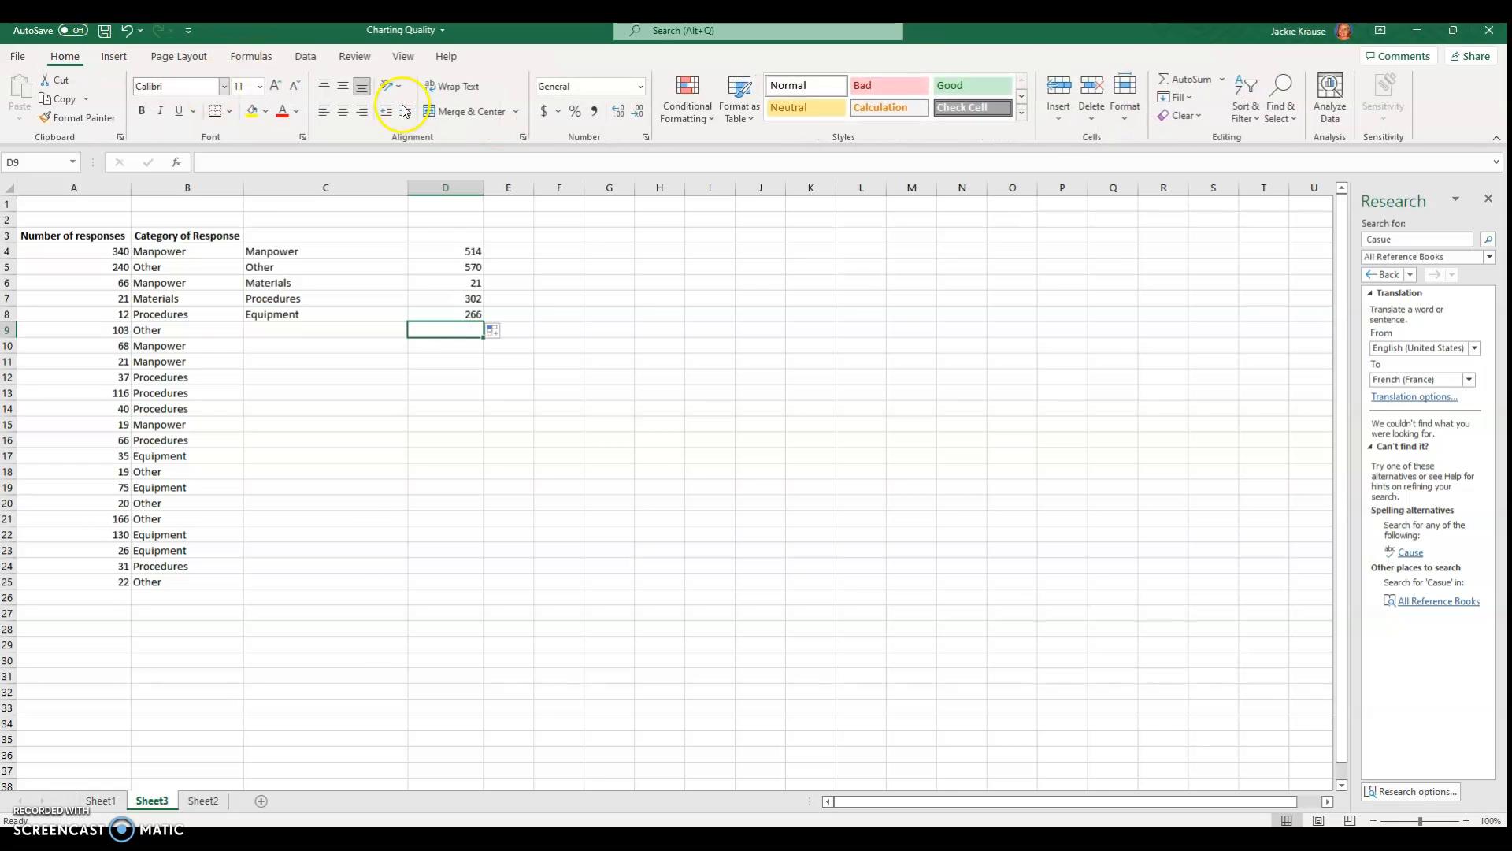
left_click(1189, 81)
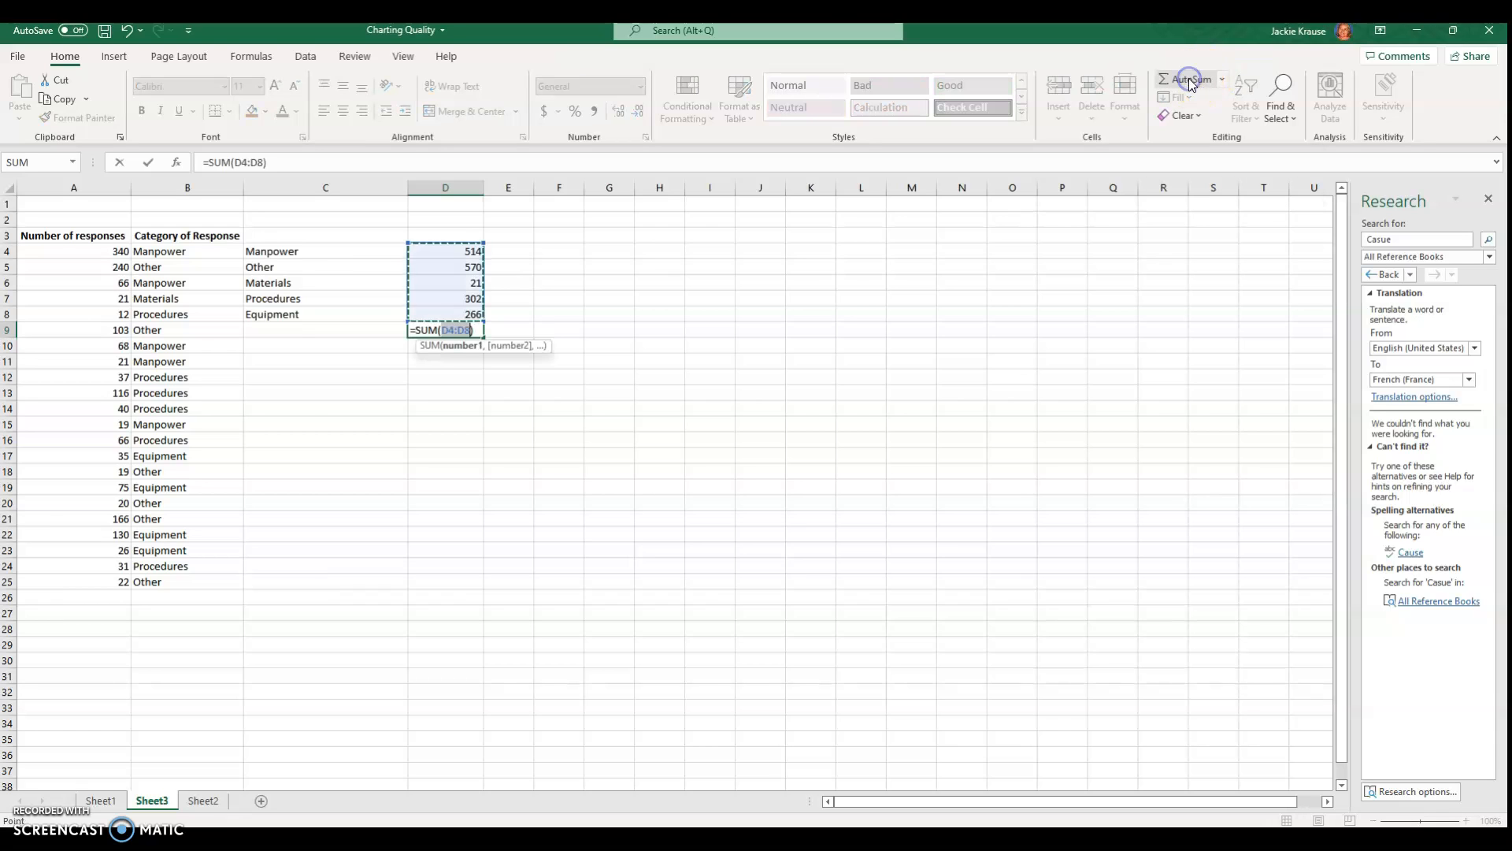
key("Return")
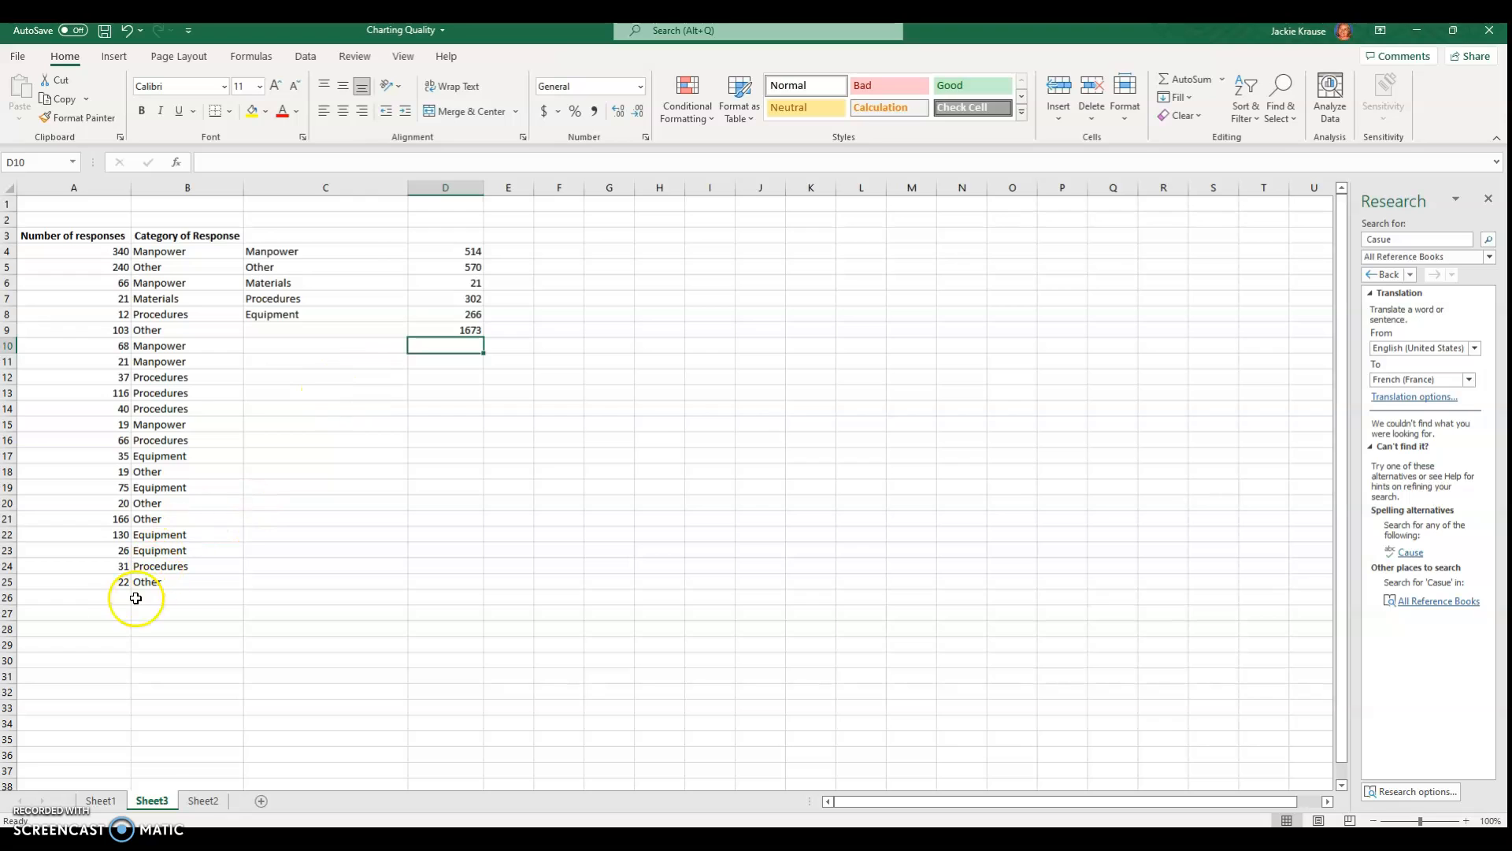
Add up the Number of responses values in A4:A25 with an AutoSum formula in cell A26
left_click(109, 598)
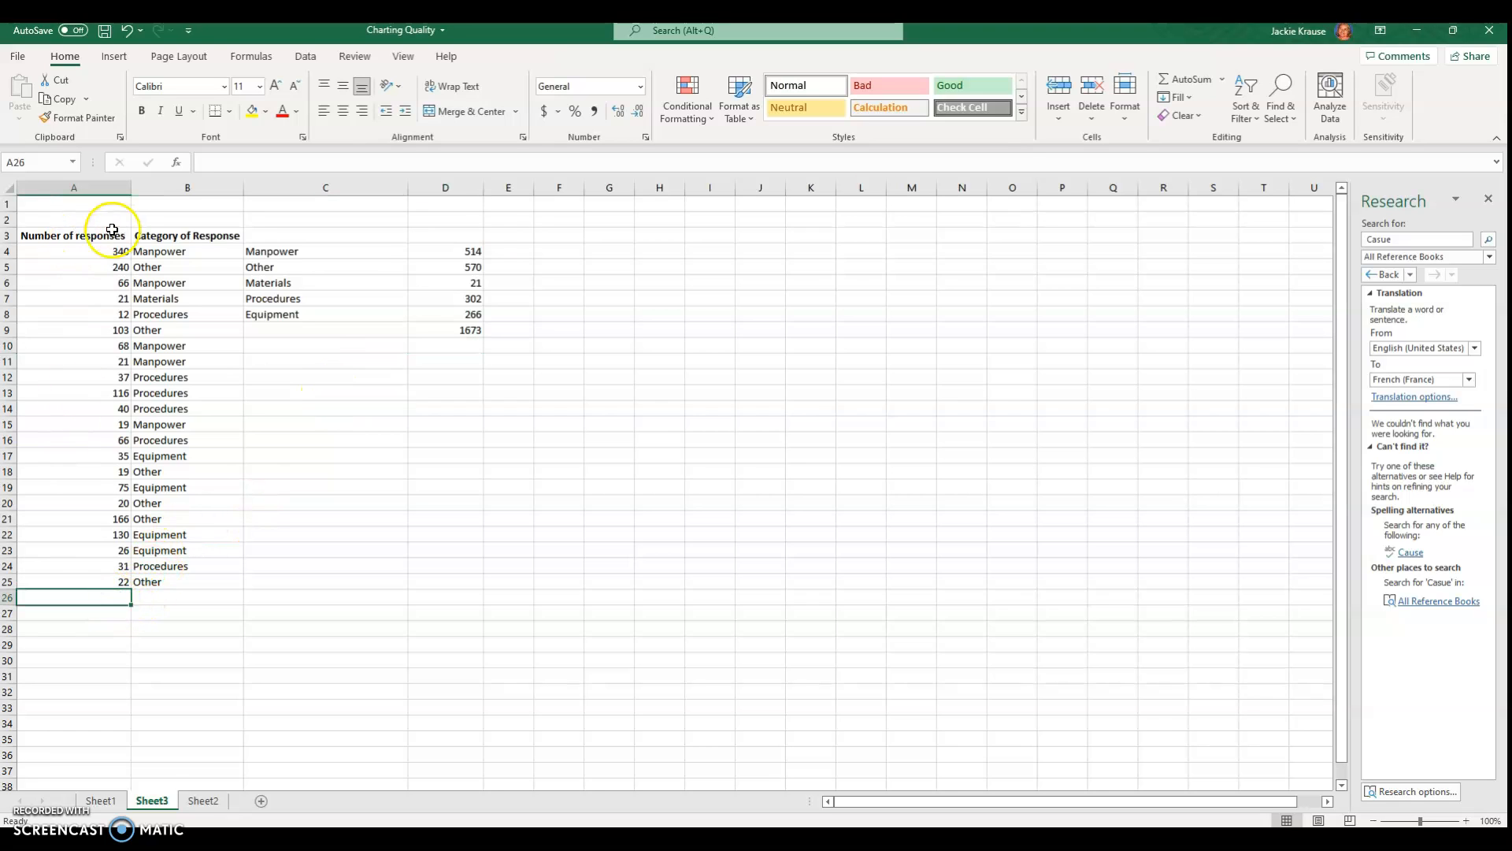
left_click(1182, 80)
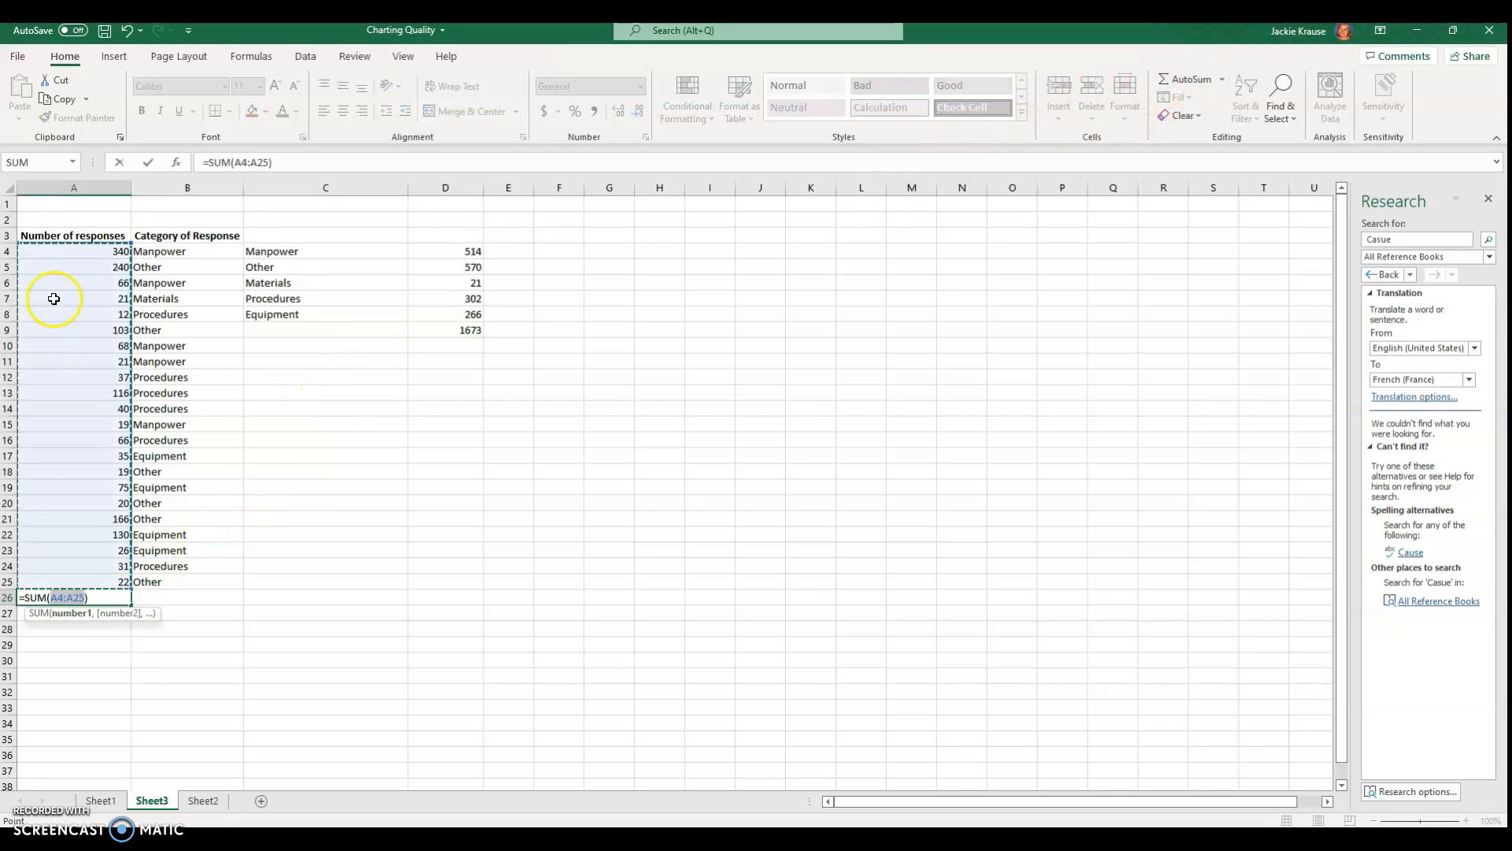
key("Return")
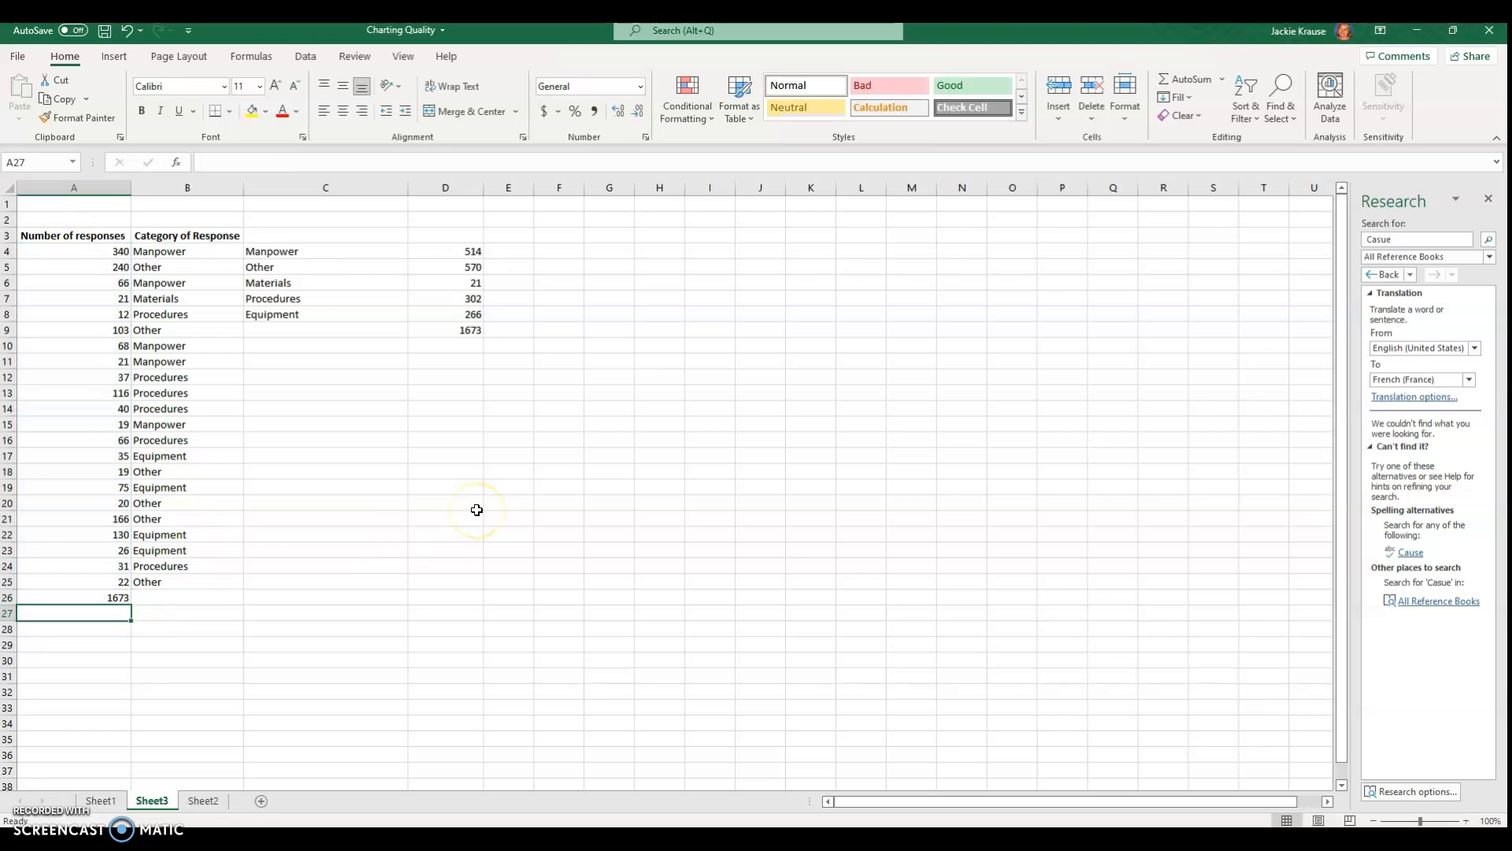
left_click(97, 597)
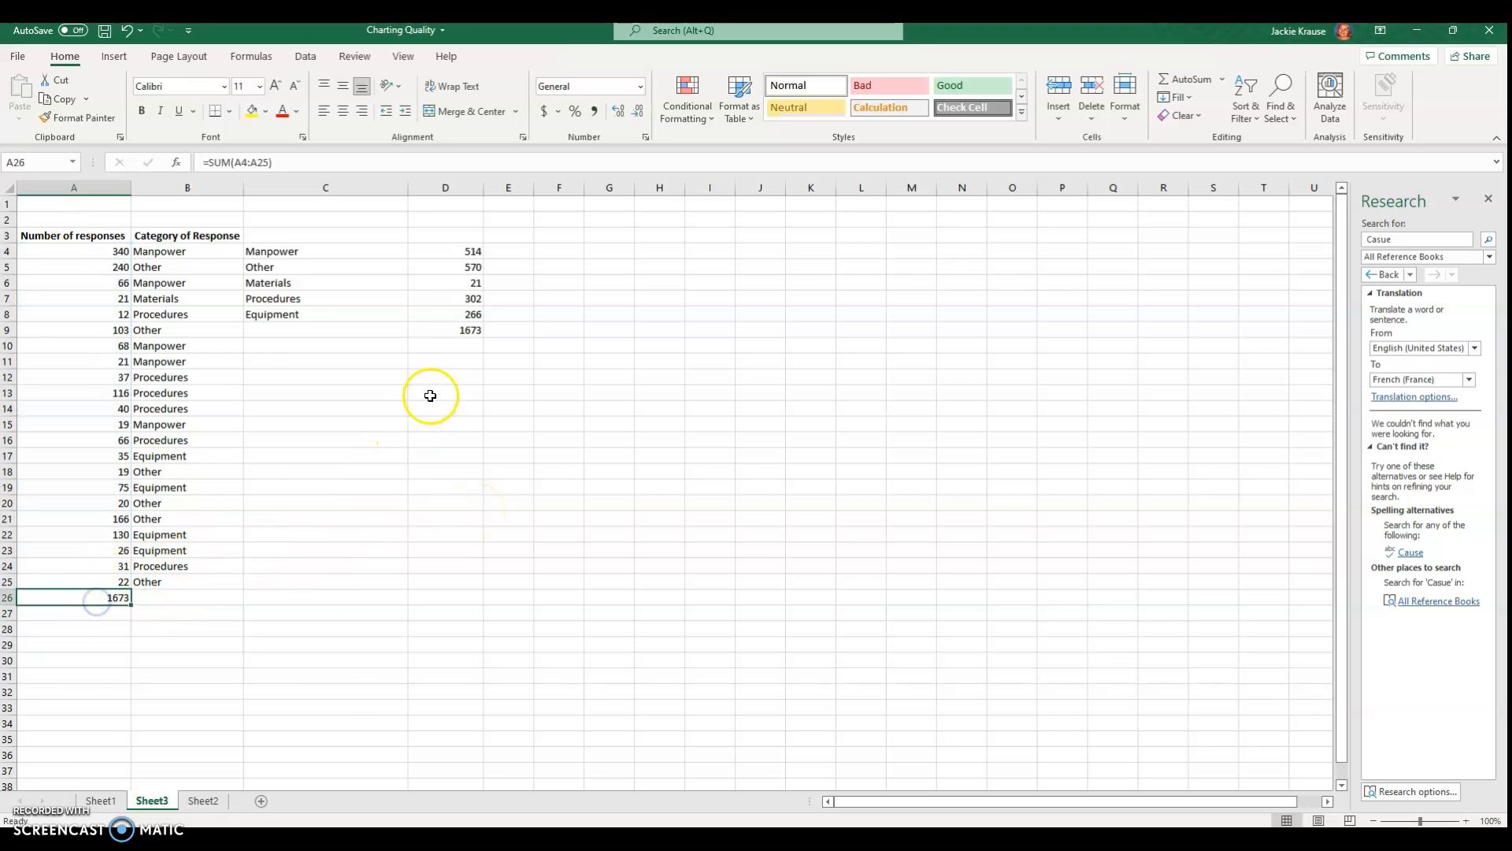
Cross-check the sum of the response counts in A4:A25 against the sum of the category totals in D4:D8
left_click_drag(90, 248, 80, 574)
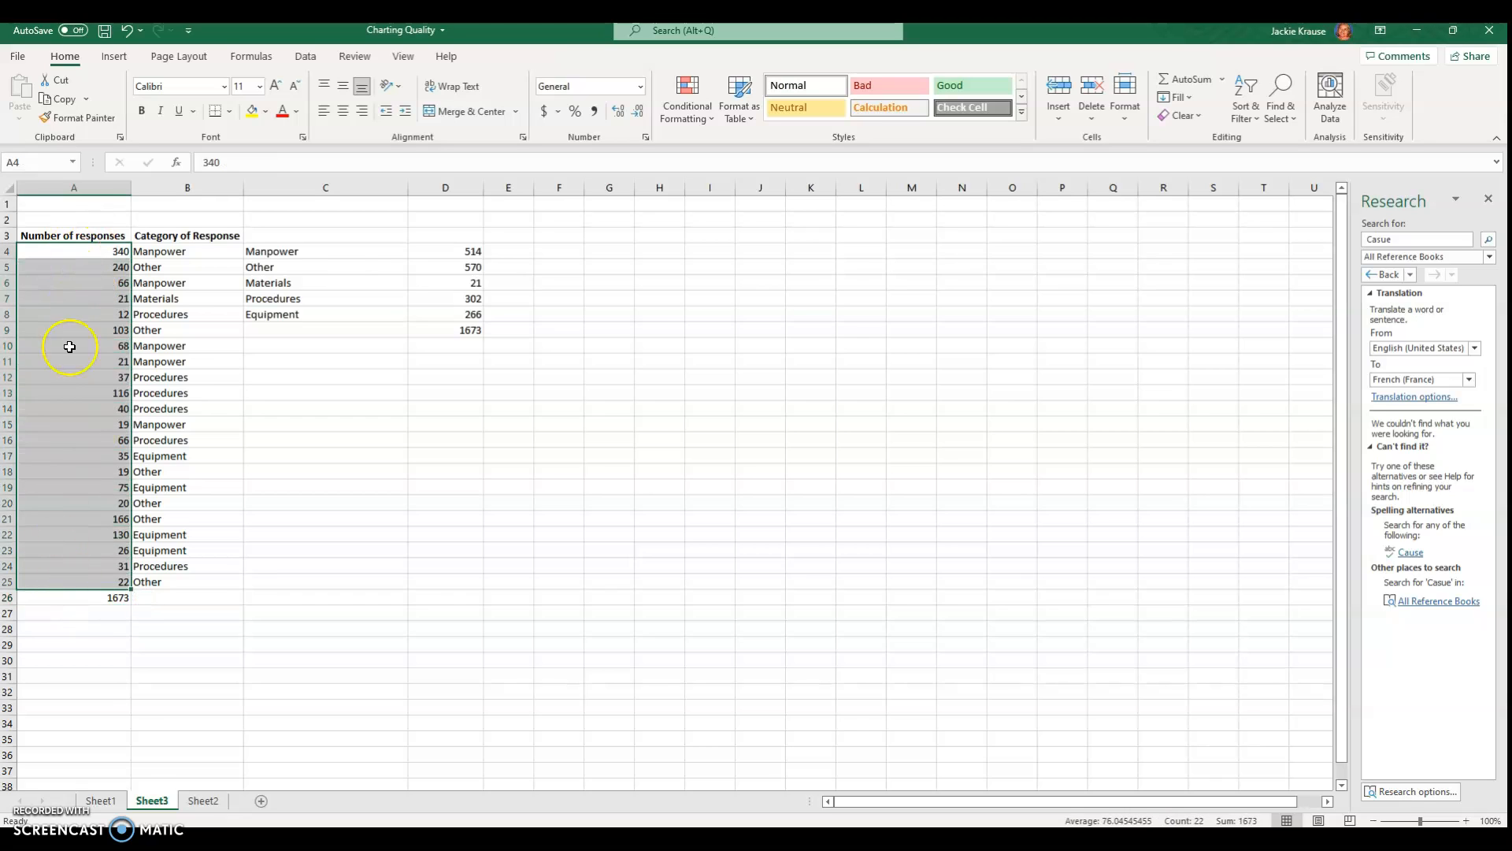
left_click_drag(471, 251, 460, 317)
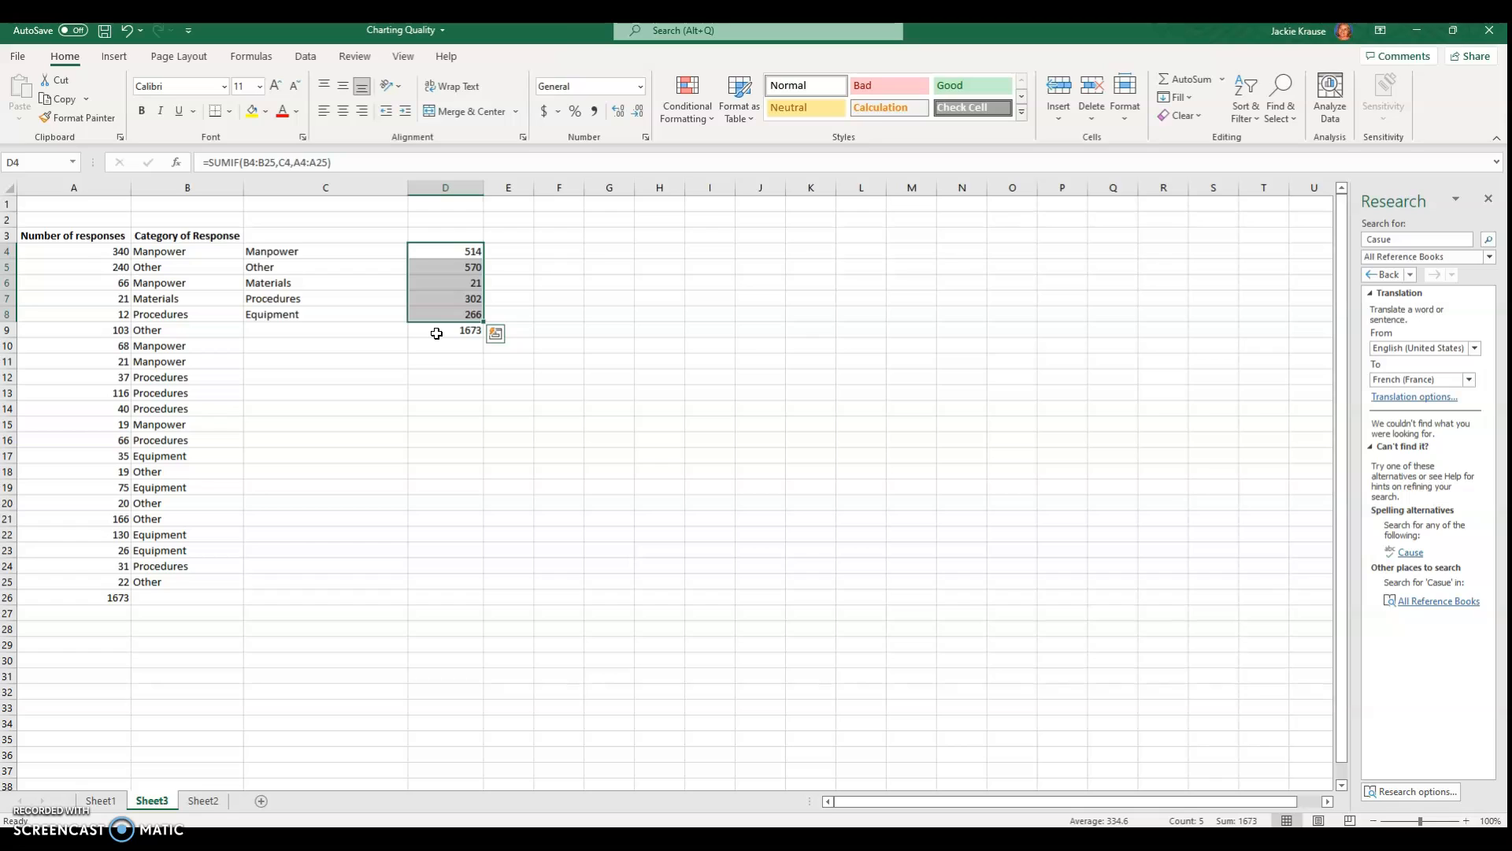
Insert a Pareto chart from the category names and their totals in C4:D8, leaving out the grand total in D9
left_click_drag(290, 251, 472, 272)
left_click(331, 440)
left_click(338, 471)
left_click(392, 259)
left_click_drag(391, 258, 444, 315)
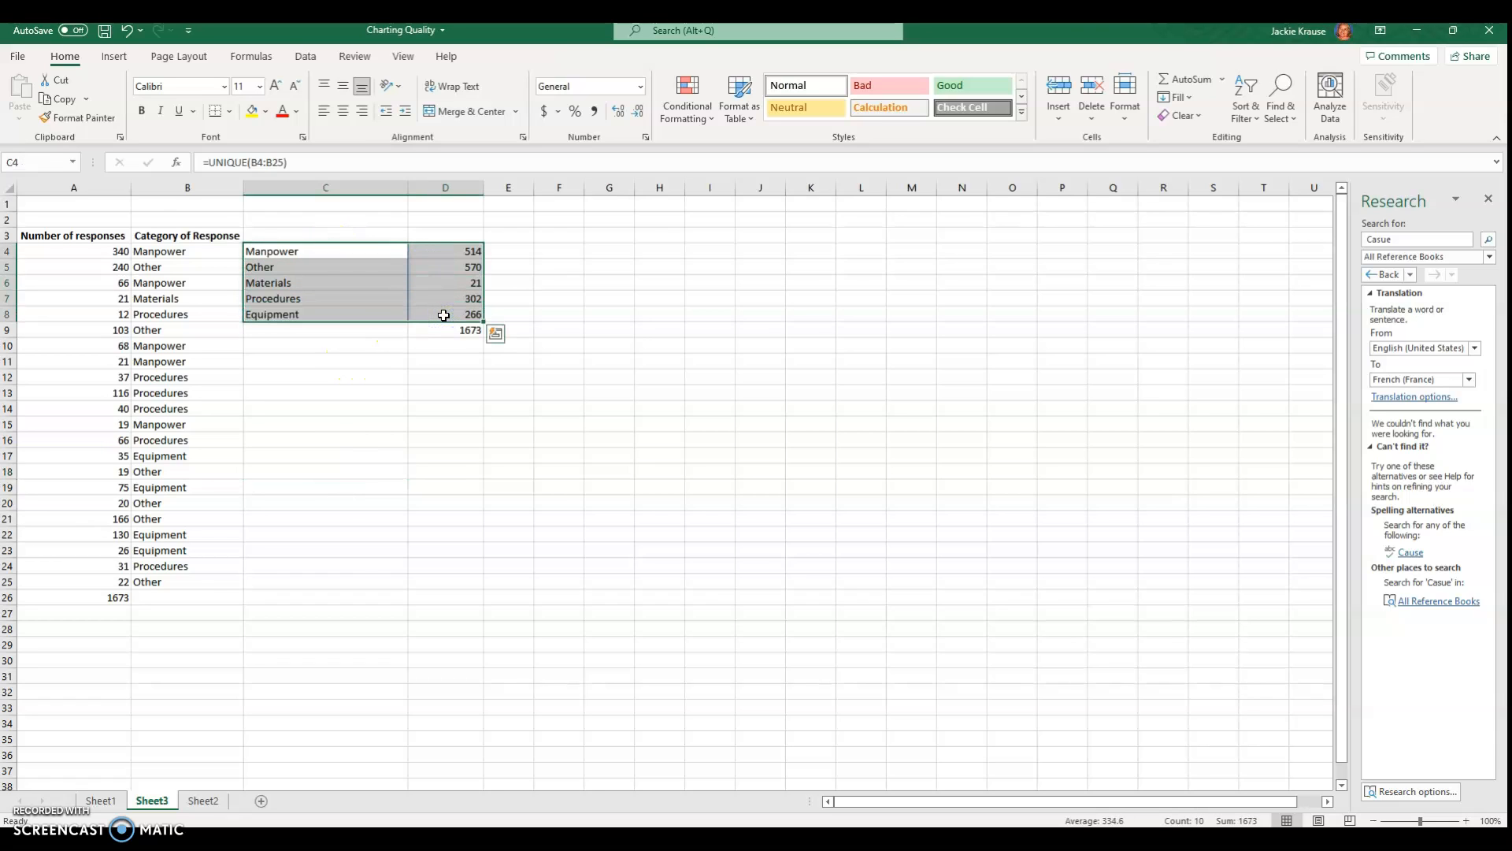
left_click(371, 388)
left_click_drag(289, 248, 460, 315)
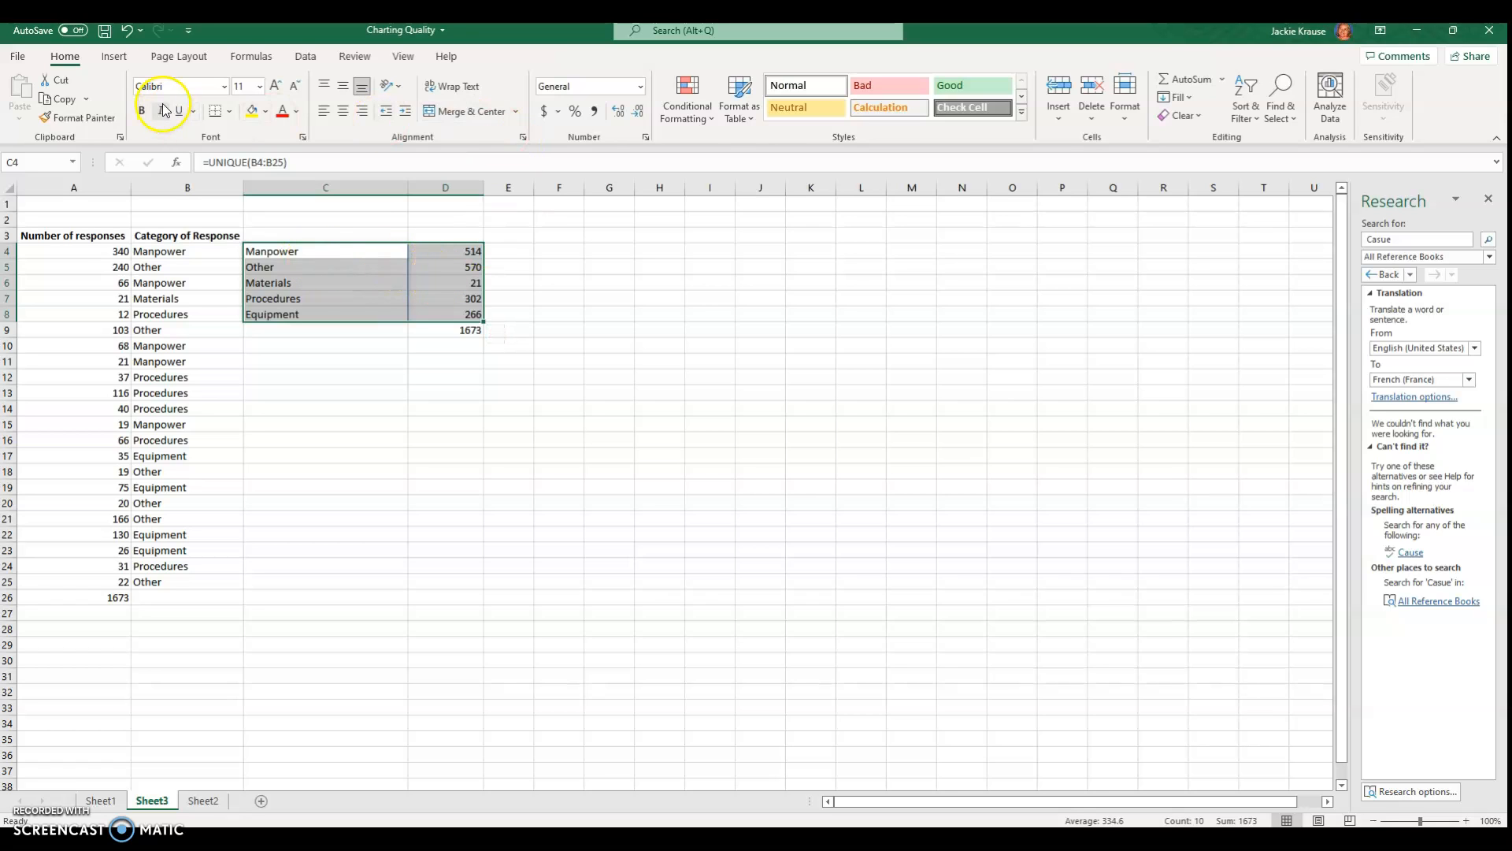
left_click(115, 55)
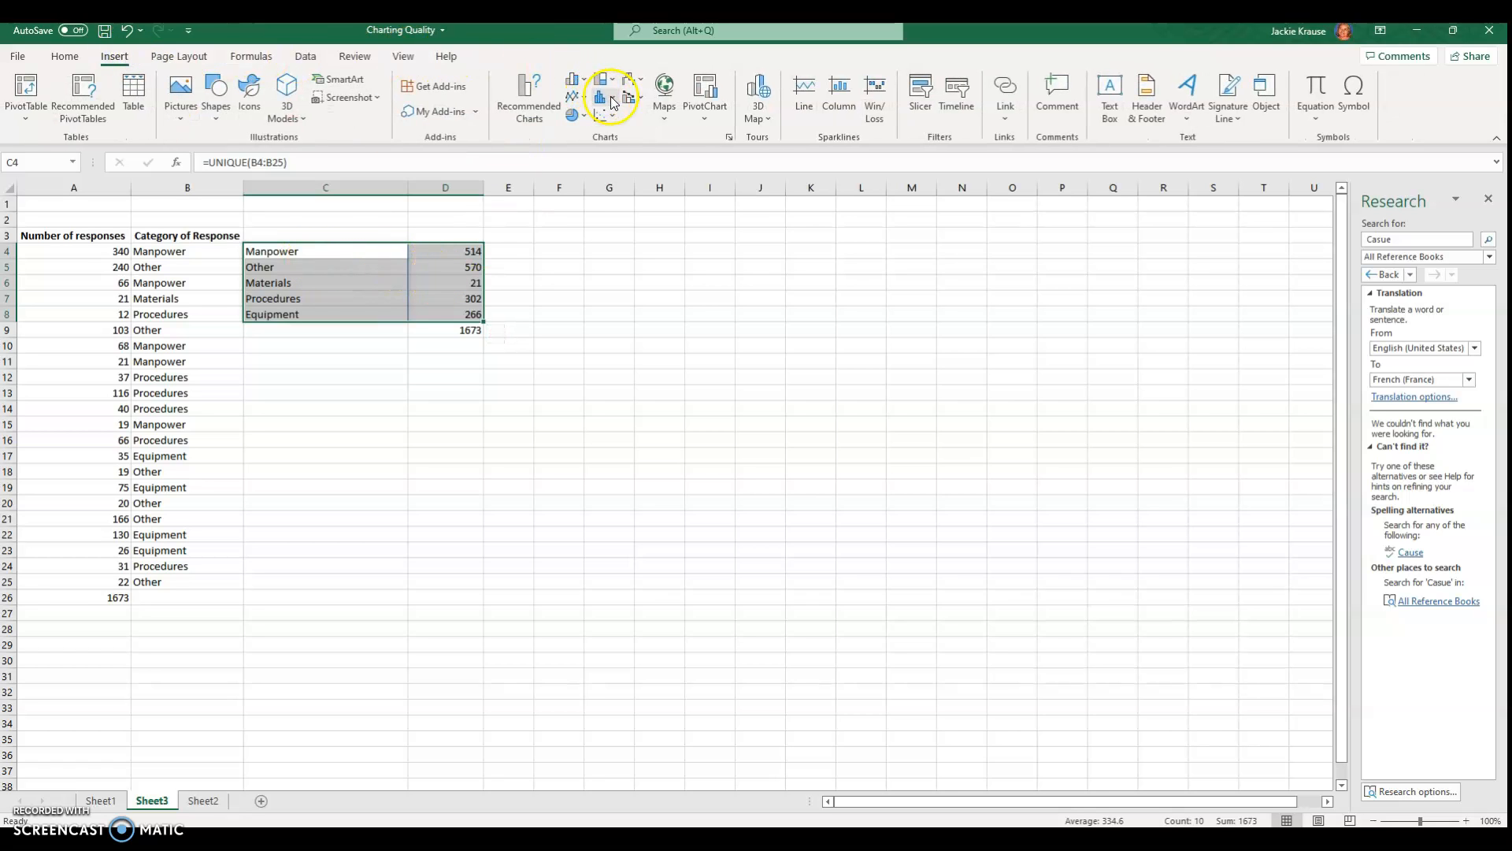
left_click(612, 101)
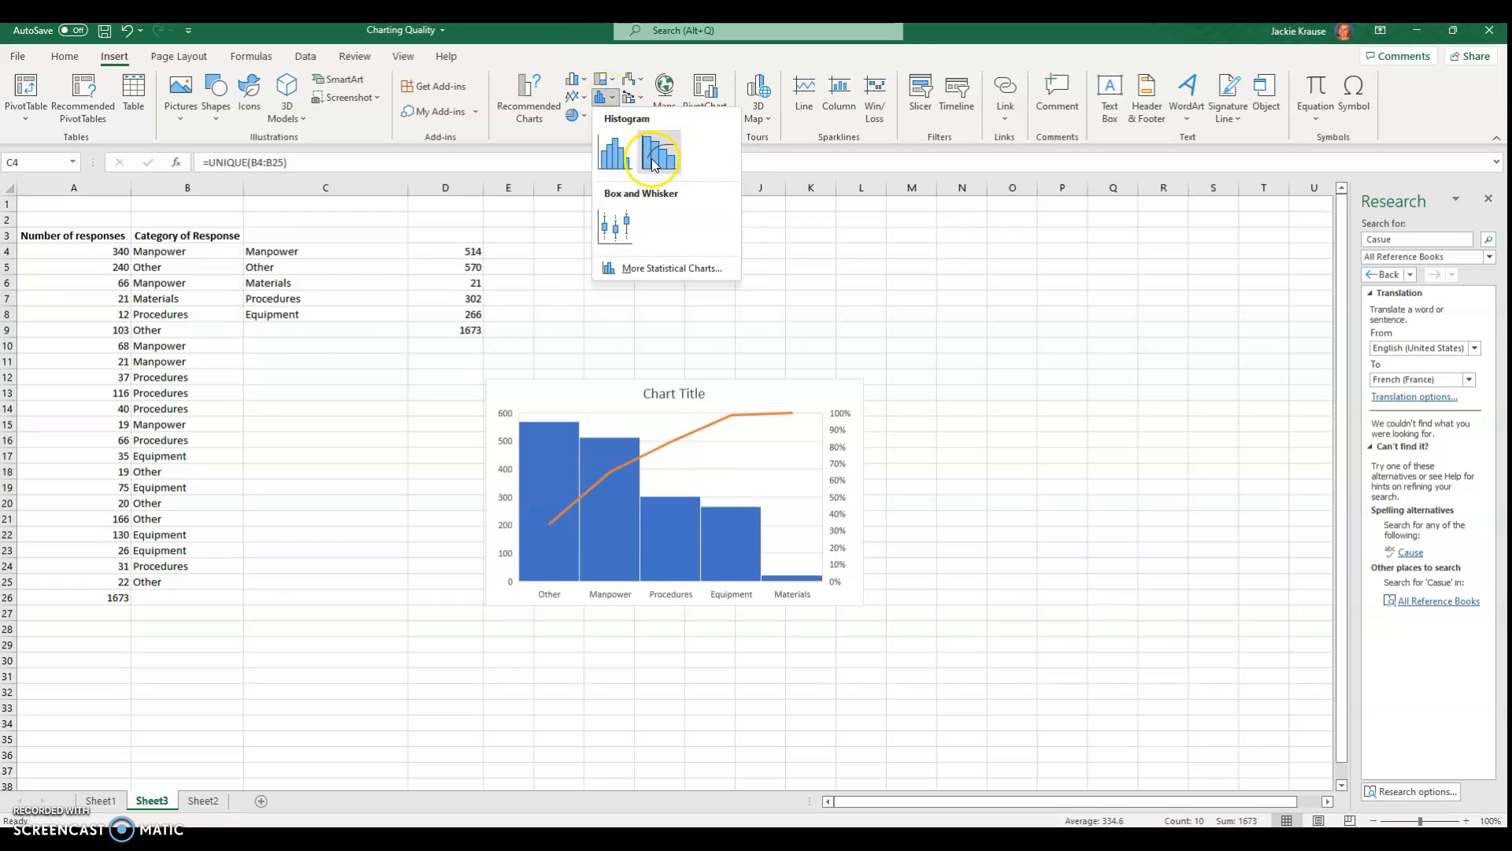
left_click(653, 164)
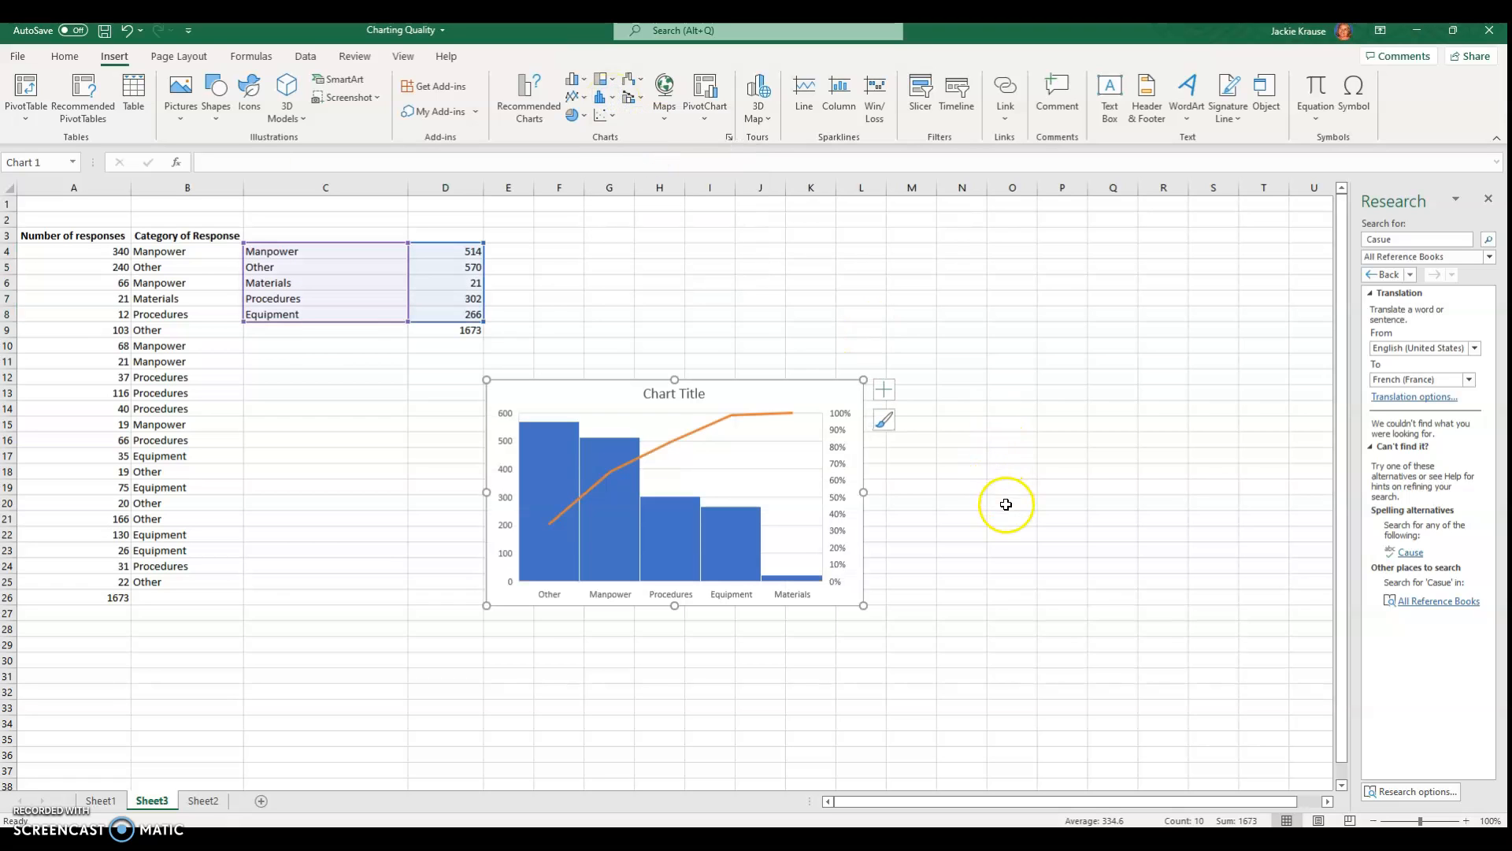